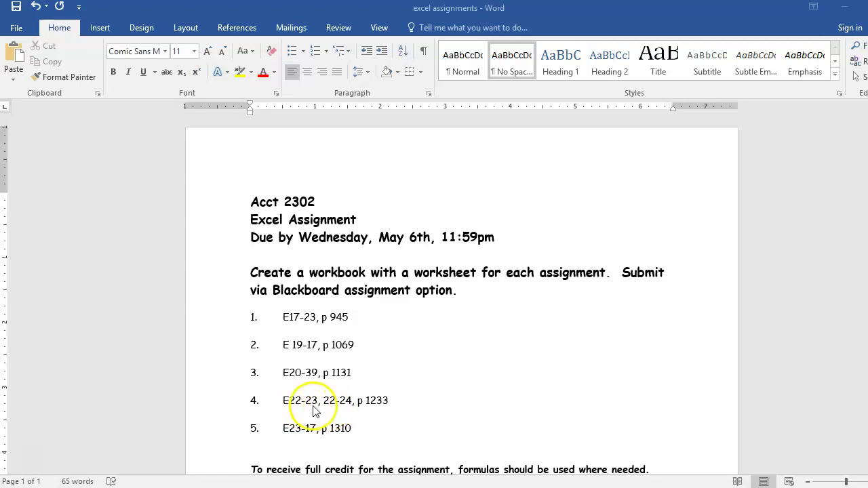
Review the exercise list and formatting instructions in the Excel assignment document, and bring up the 17-23 document with the exercise data
scroll(361, 407, down, 3)
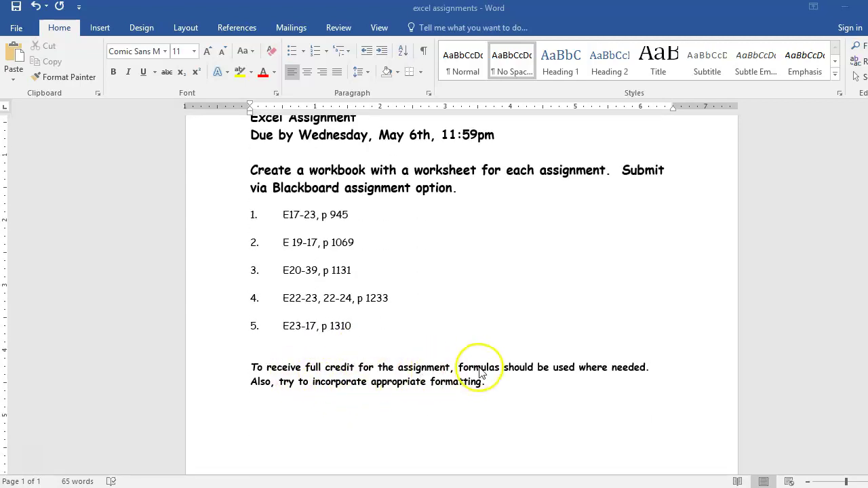
scroll(479, 371, up, 2)
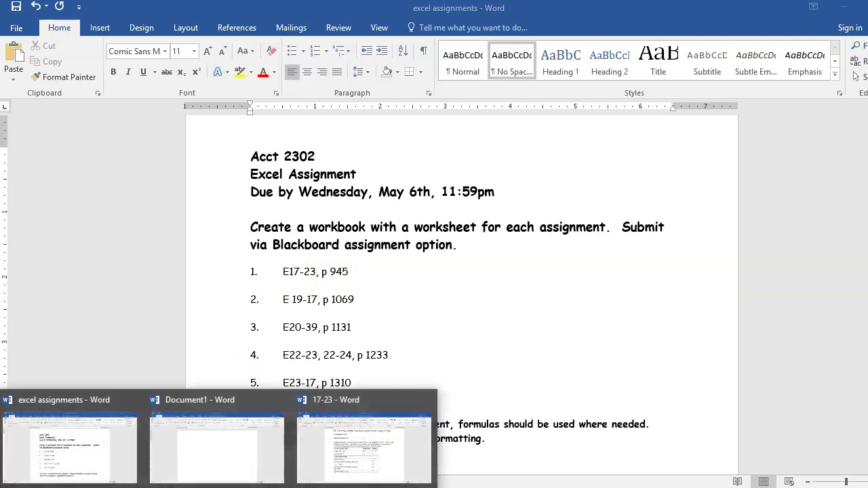
click(330, 434)
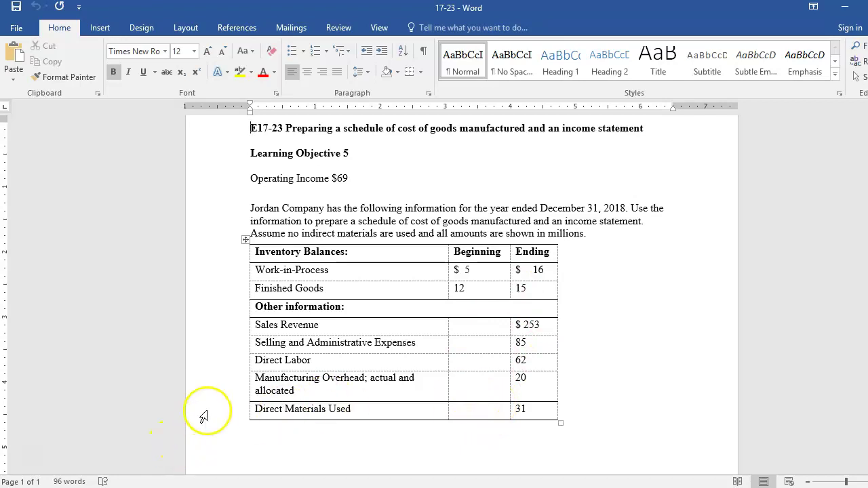
Switch to the blank Excel workbook and rename Sheet1 as 17-21
click(212, 486)
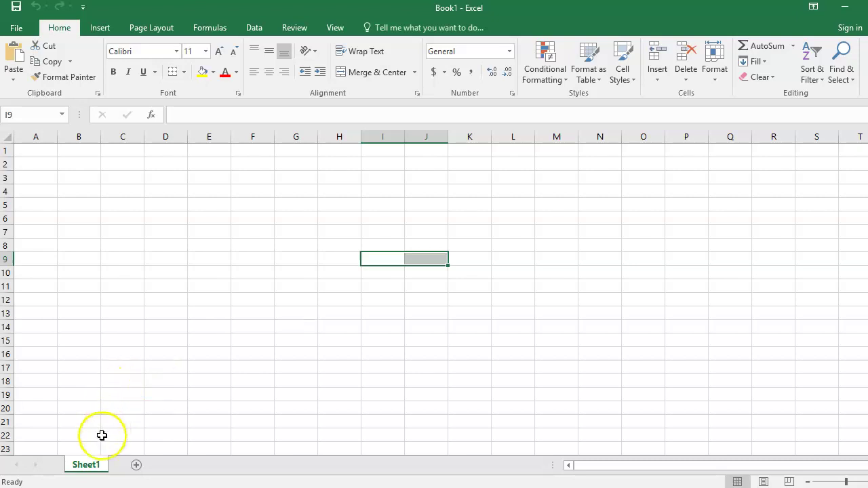
click(87, 470)
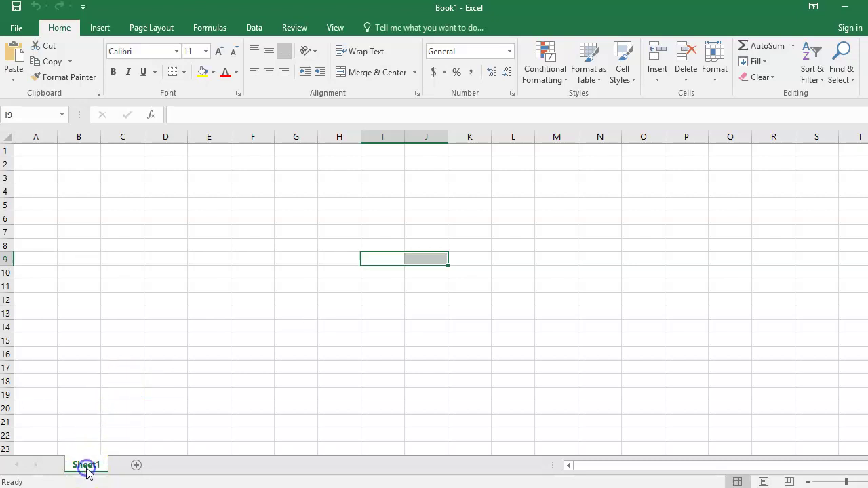
double_click(99, 466)
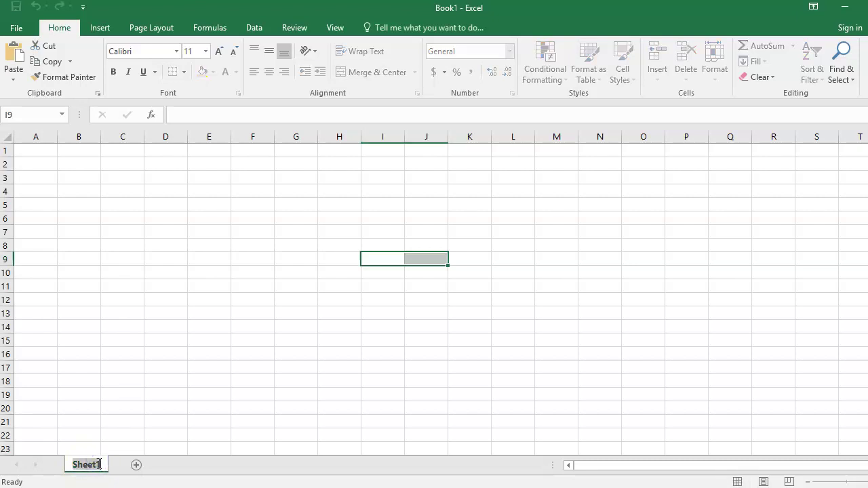
text(17)
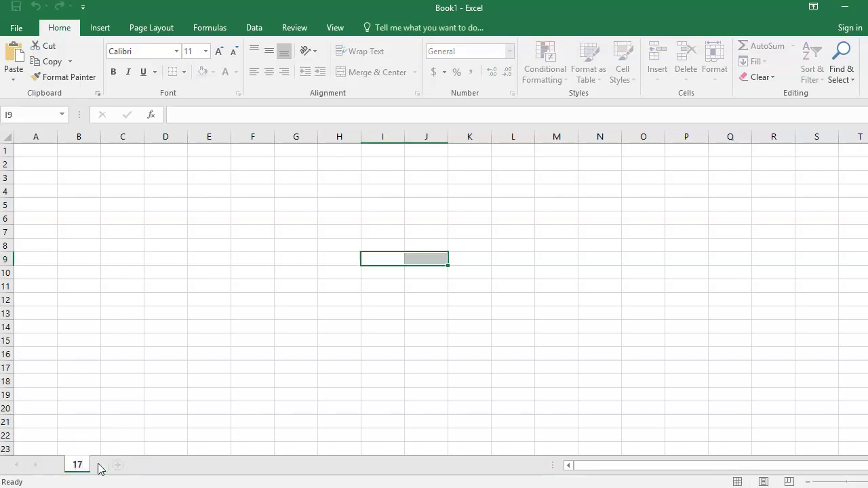
text(-21)
key(Return)
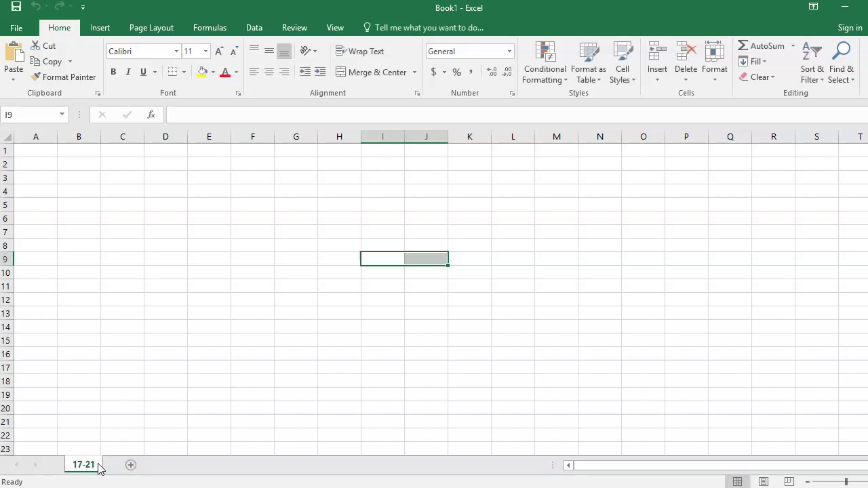
Enter the title "Ex 17-21" in A1 and the heading "Cost of Goods Manufactured" in A3
click(44, 152)
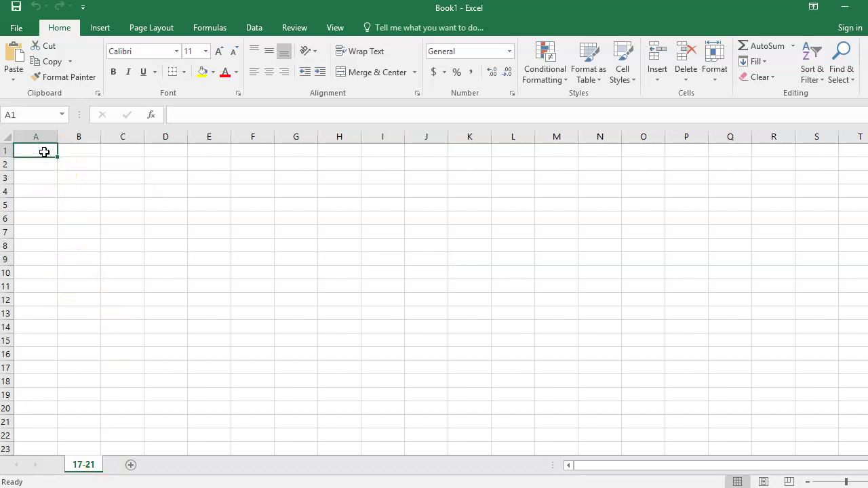
text(Ex 17-21)
key(Return)
key(Return)
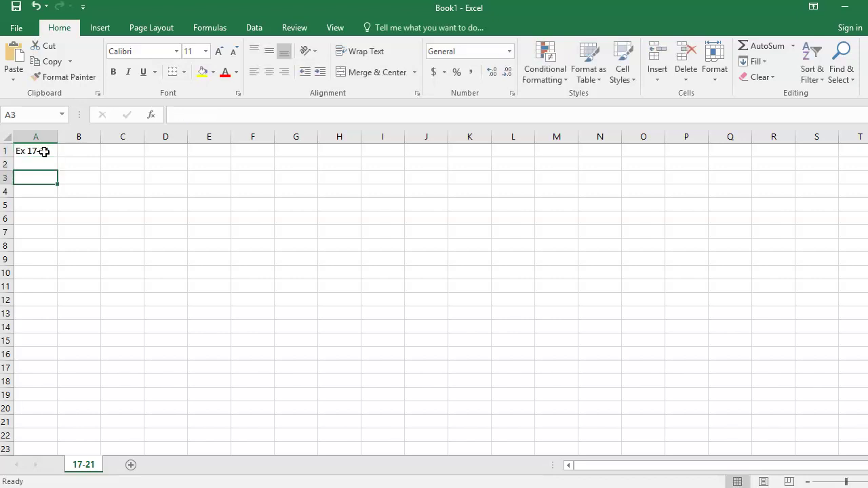
text(Cost of Go)
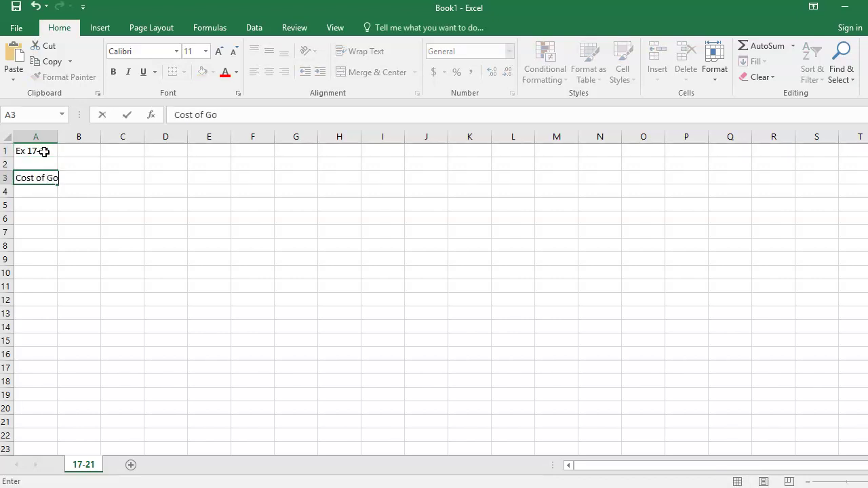
text(ods Manufactured)
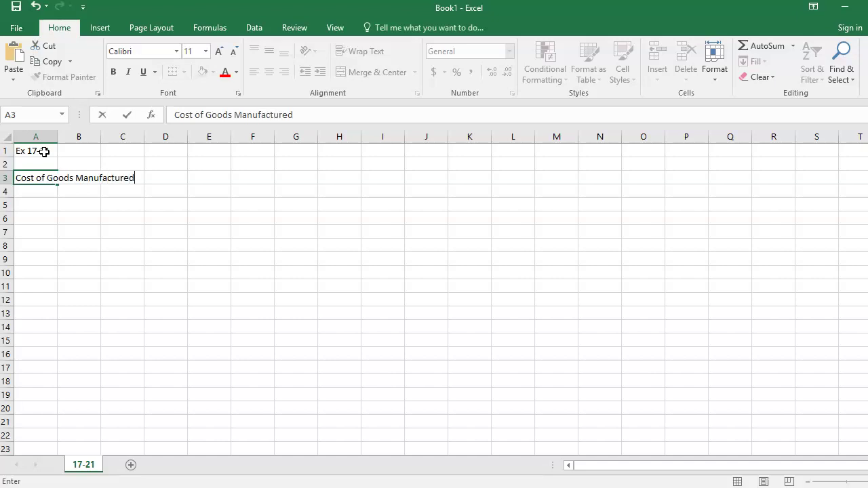
key(Return)
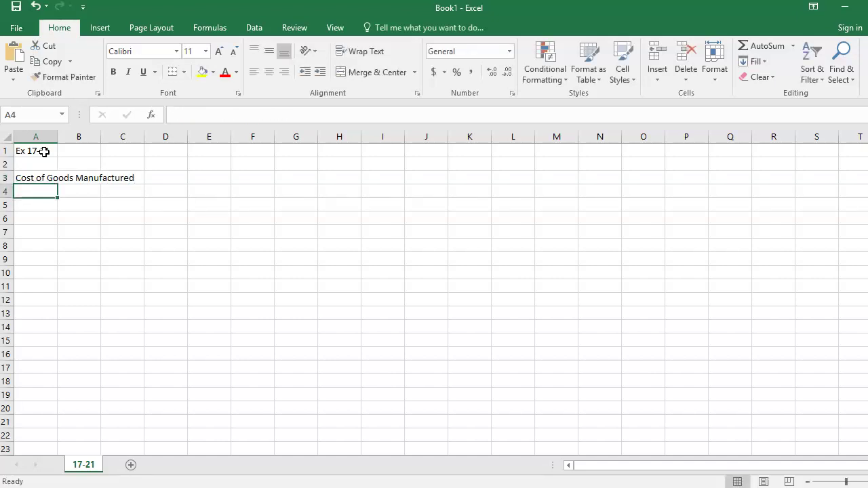
Enter the label "Beginning balance of WIP" in A4
text(Beginni)
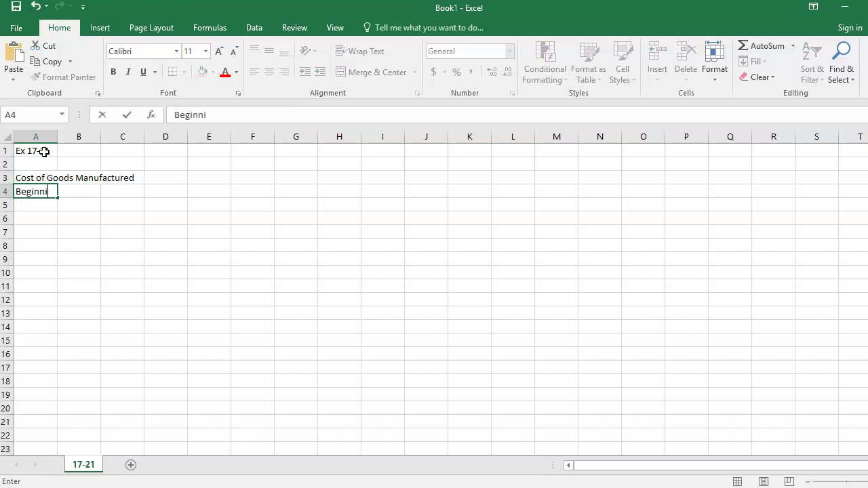
text(ng balabce of)
key(BackSpace)
key(BackSpace)
key(BackSpace)
key(BackSpace)
key(BackSpace)
key(BackSpace)
text(nce )
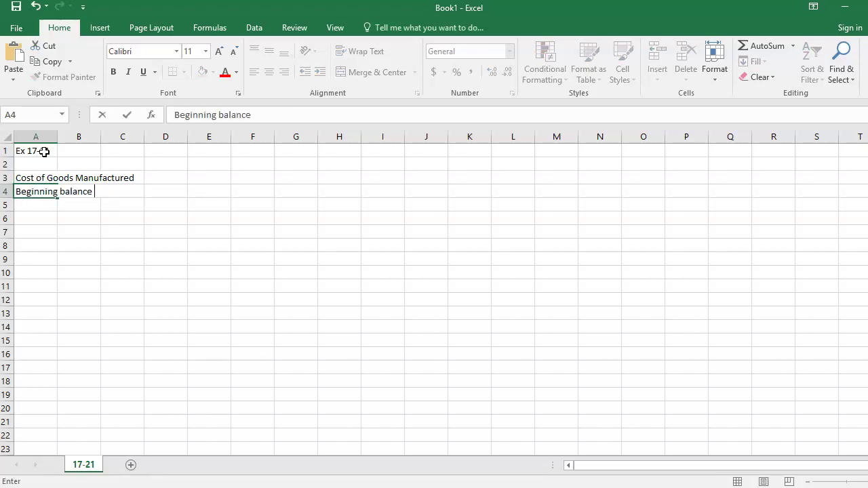
text(of WIP)
key(Return)
Enter the label "Manufacturing Costs added:" in A5
text(Ma)
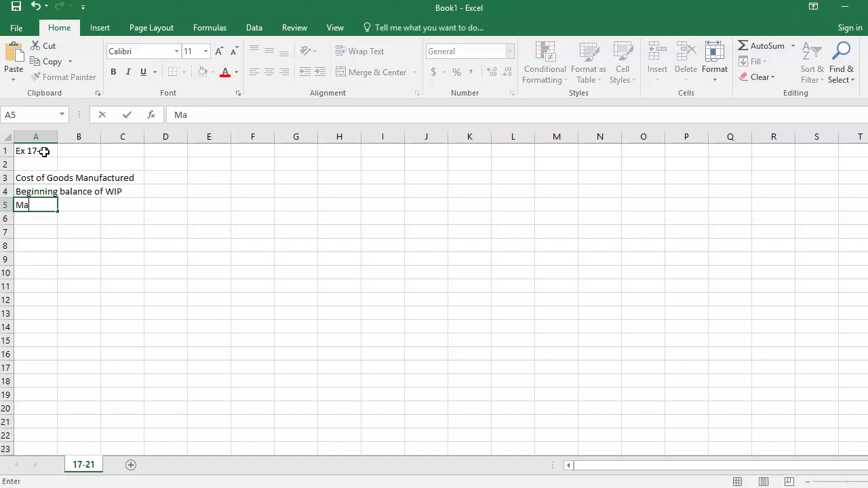
text(nufacturing Cost)
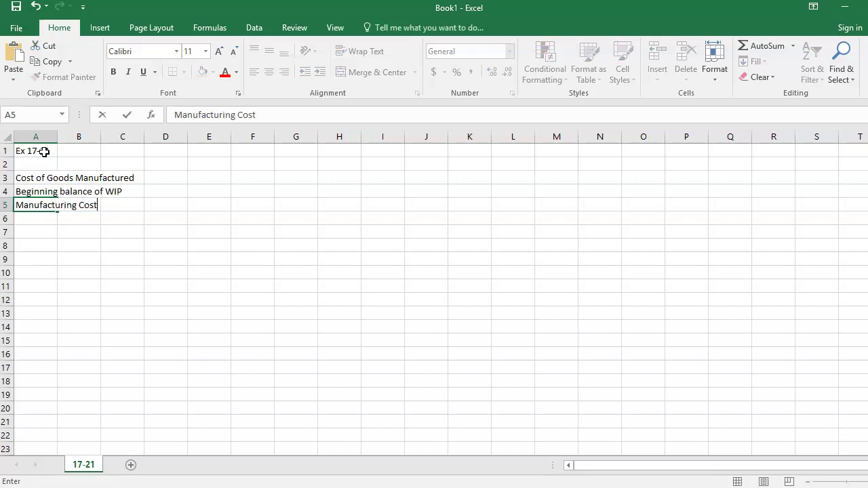
text(s added)
key(Return)
Enter the cost labels "Direct Material", "Direct Labor" and "MOH" in B6 through B8
key(Right)
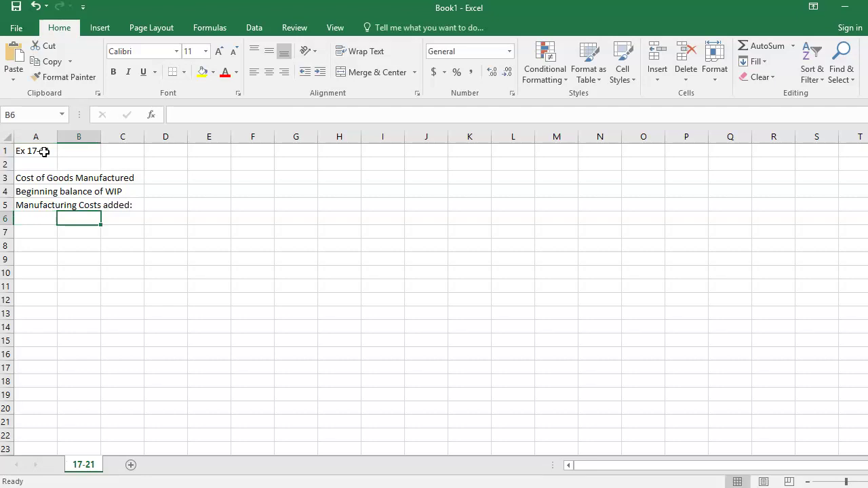
text(Direct Material)
key(Return)
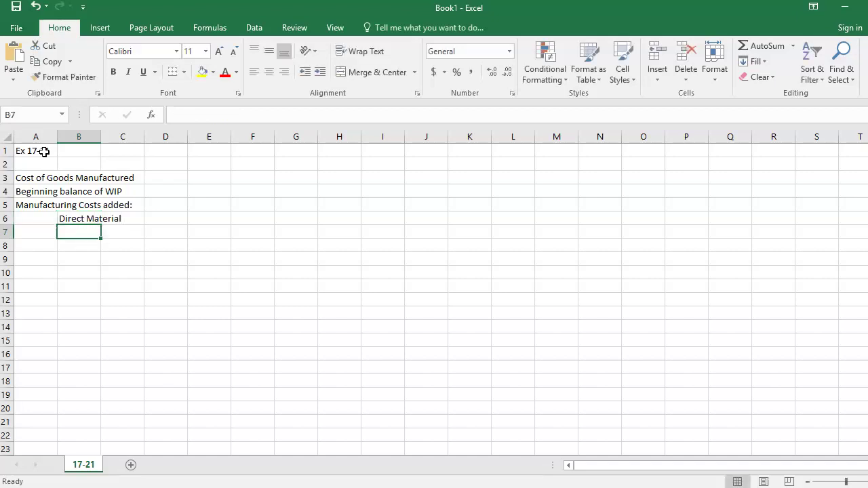
text(Direct)
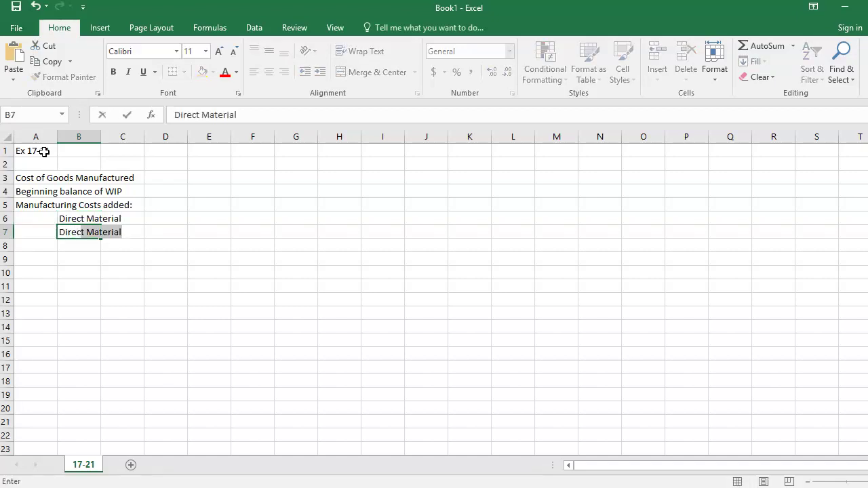
text( Labor)
key(ctrl+Return)
key(Return)
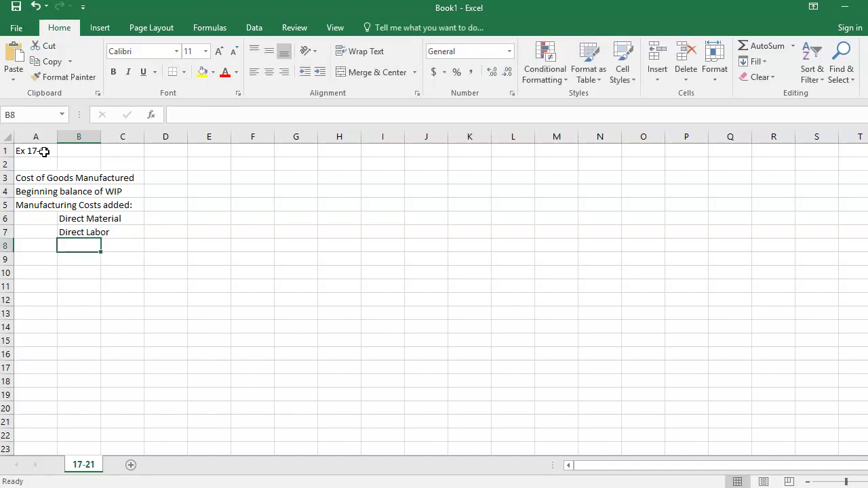
text(MOH)
key(Return)
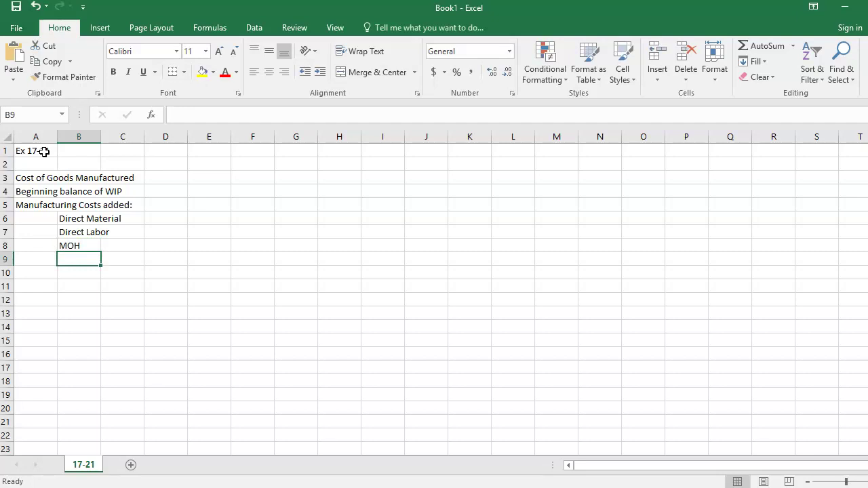
Enter "- Ending Inventory of WIP" in A9 and "Cost of Goods Manufactured" in A10
key(Left)
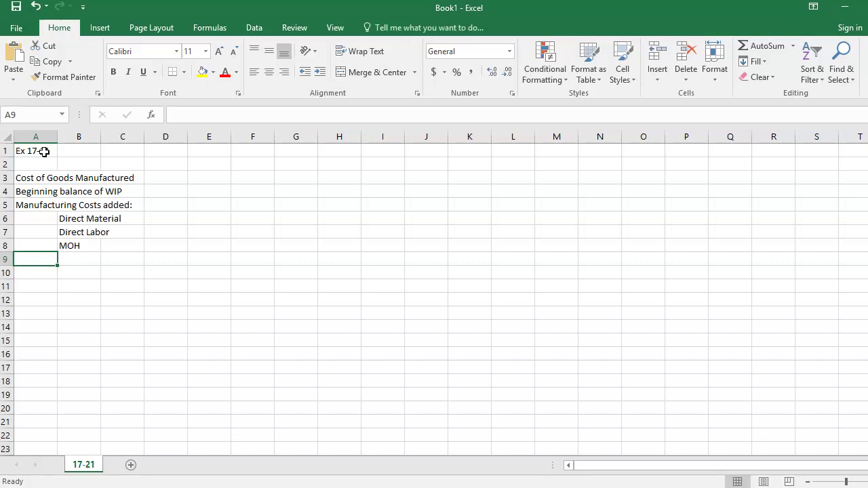
text(- Emdin)
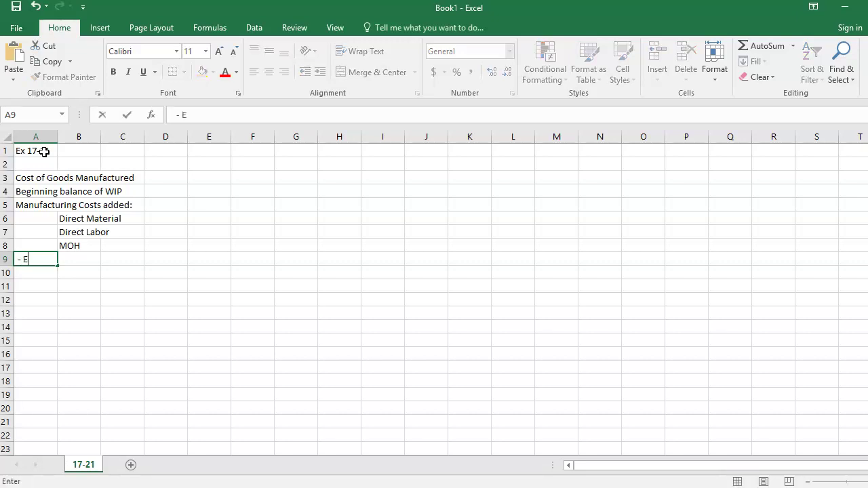
key(BackSpace)
key(BackSpace)
key(BackSpace)
key(BackSpace)
text(nding IN)
key(BackSpace)
text(nventory)
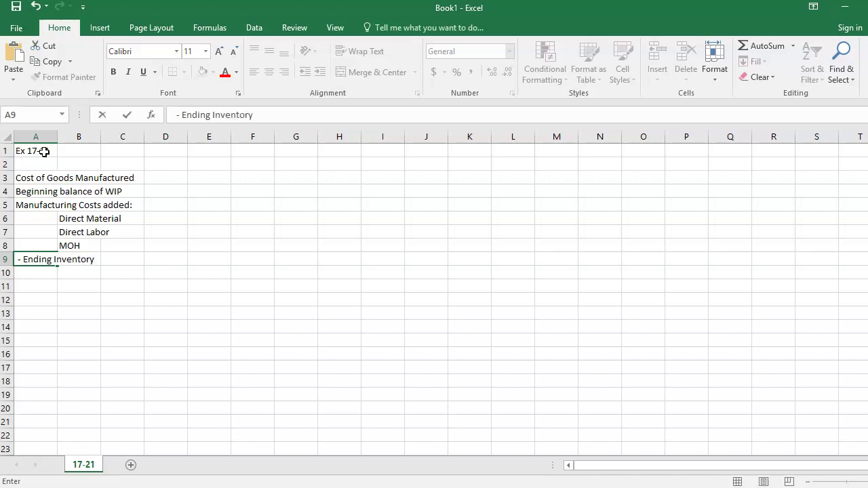
text( of WIP)
key(Return)
text(Cost of)
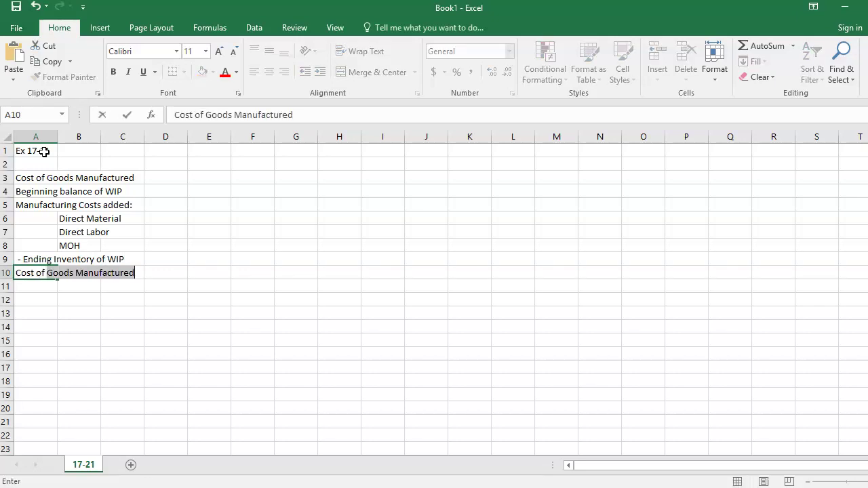
key(Return)
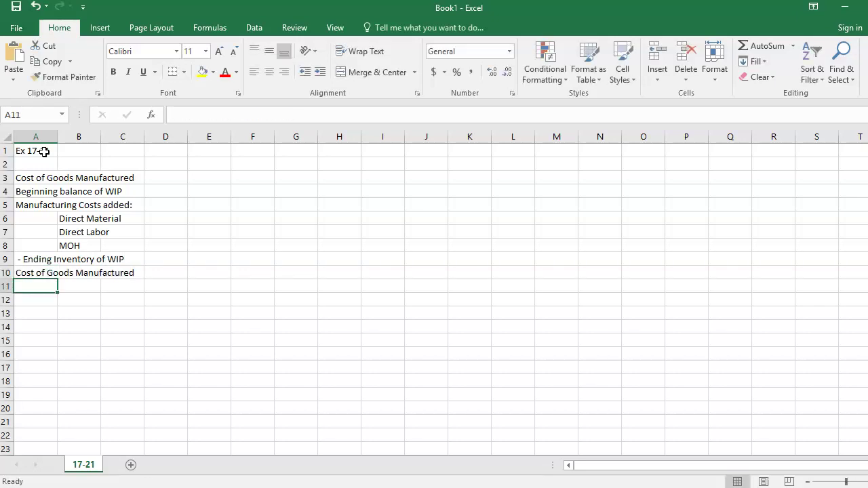
Widen column A to fit its longest labels and move the three cost labels from B6:B8 into A6:A8
drag(58, 136, 142, 148)
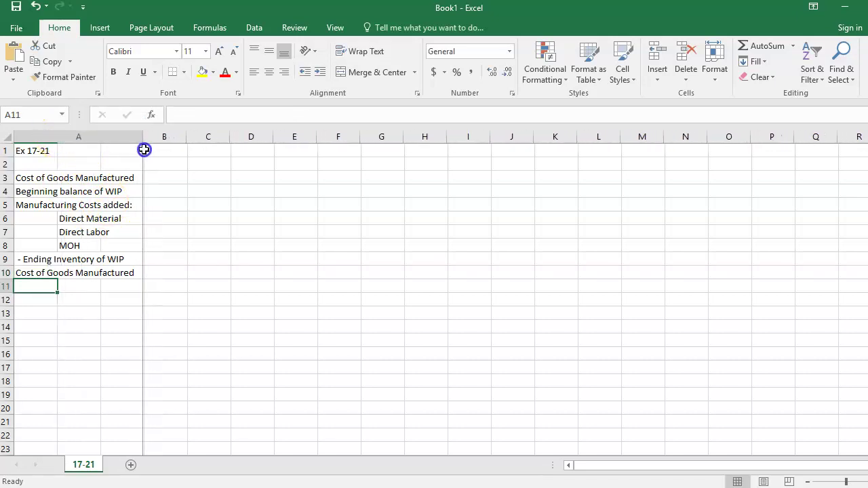
click(150, 217)
drag(150, 217, 111, 230)
click(47, 220)
drag(48, 220, 112, 136)
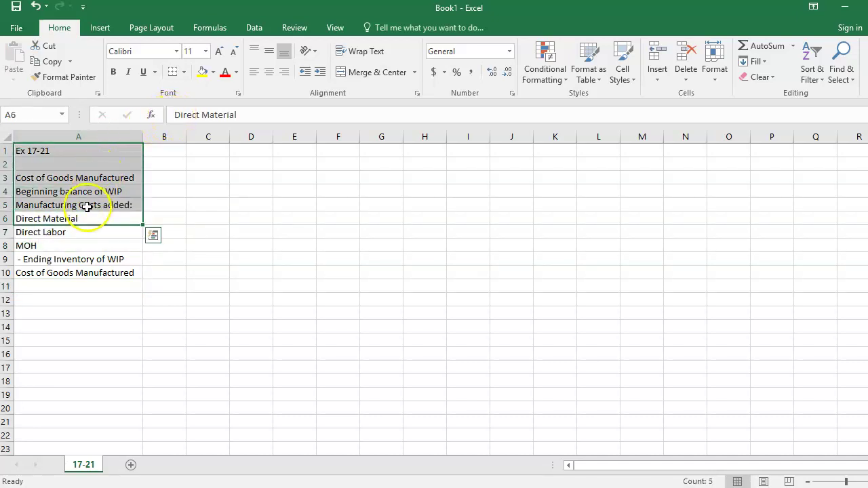
Indent the Direct Material, Direct Labor and MOH labels in A6:A8 by inserting leading spaces
click(85, 217)
click(174, 115)
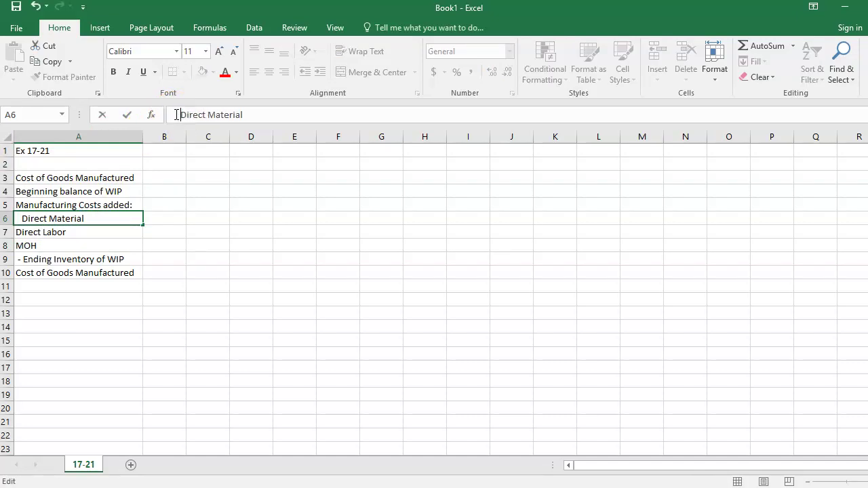
click(37, 235)
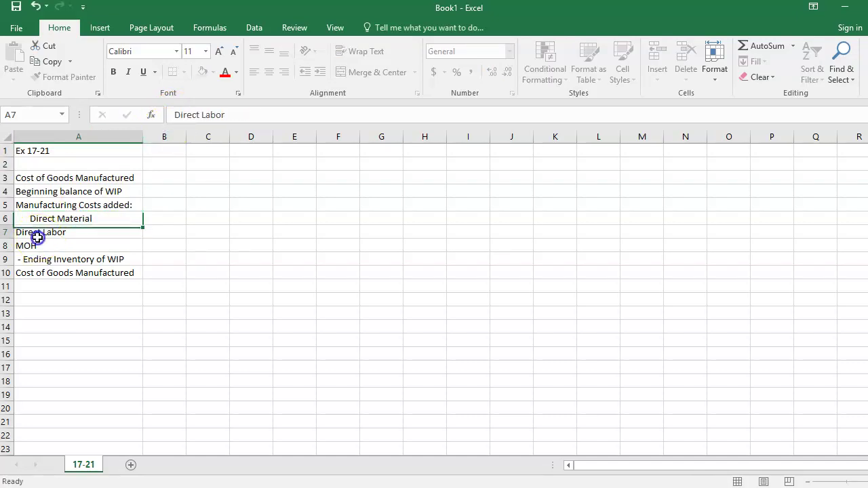
click(174, 114)
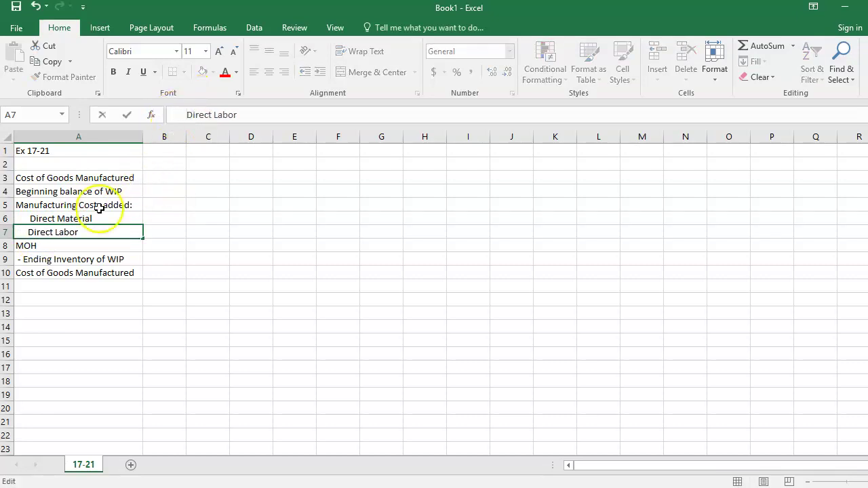
click(27, 247)
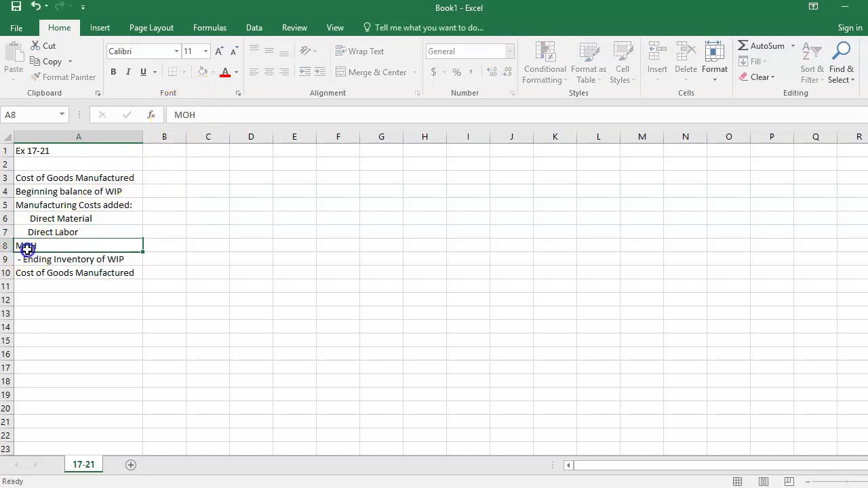
click(175, 115)
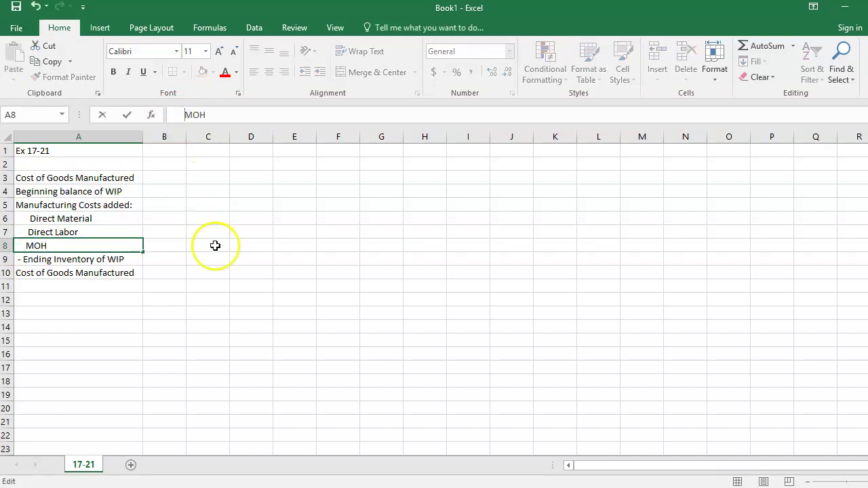
click(195, 256)
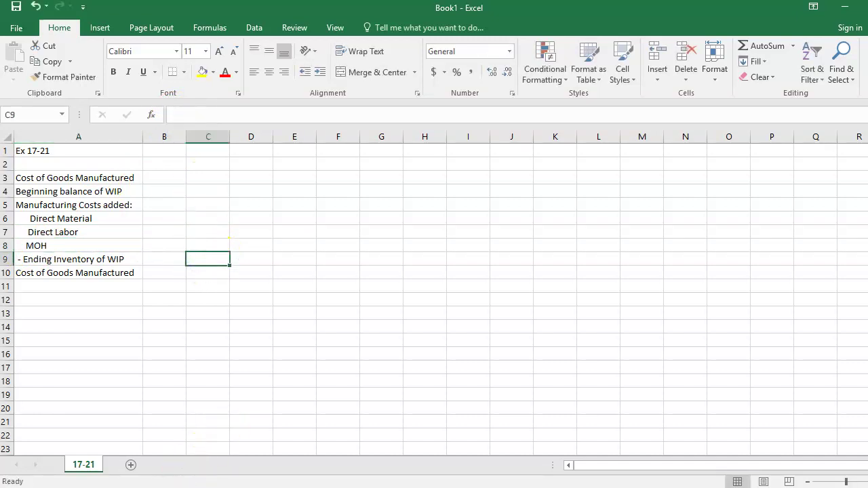
Look up the work-in-process balances in the 17-23 Word document and enter the beginning balance 5 in D4 of the Excel worksheet
click(218, 487)
click(315, 443)
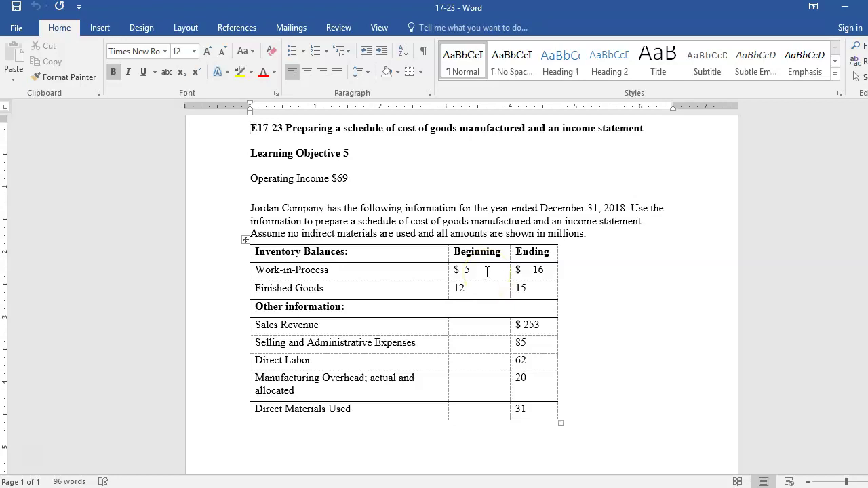
click(220, 487)
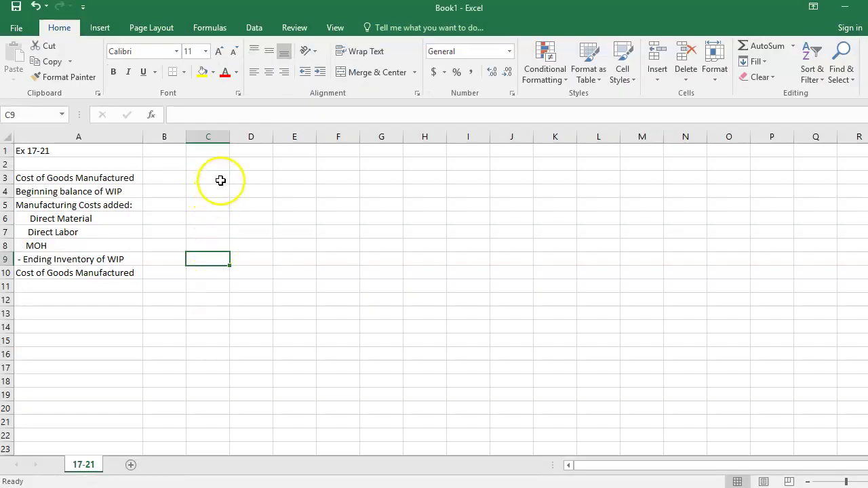
click(249, 176)
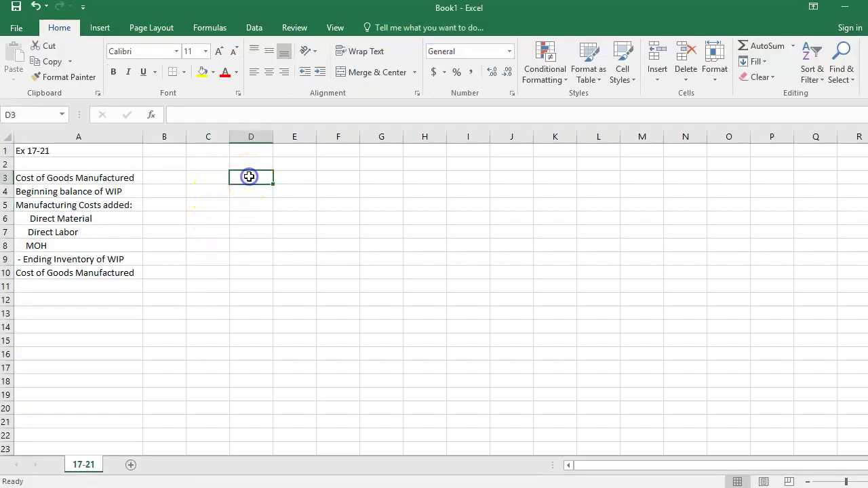
key(Down)
text(5)
key(Return)
Enter the ending inventory of WIP as the negative amount -16 in D9
key(Down)
key(Down)
key(Down)
key(Down)
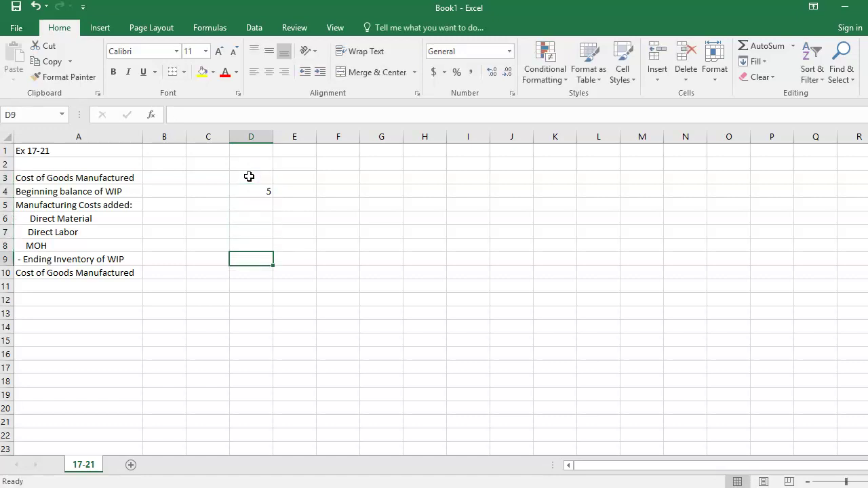
text(-16)
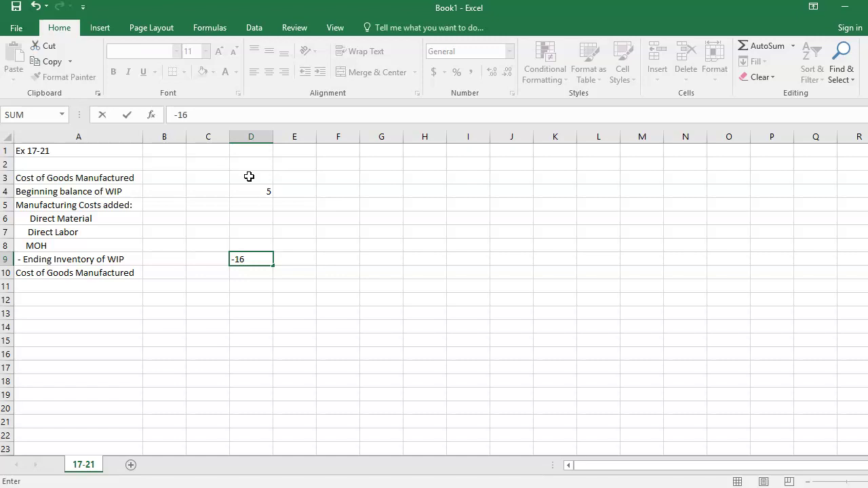
key(Return)
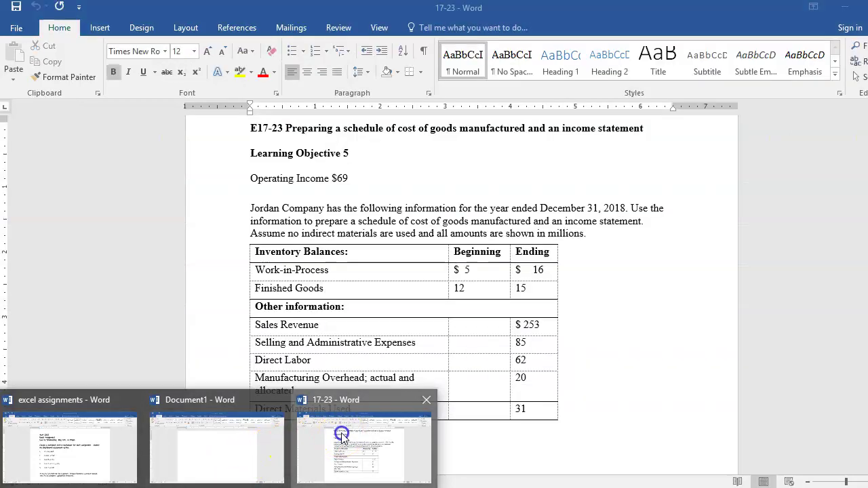
Check the manufacturing costs in the 17-23 Word document and enter 31, 62 and 20 in C6 through C8 of the Excel worksheet
click(342, 436)
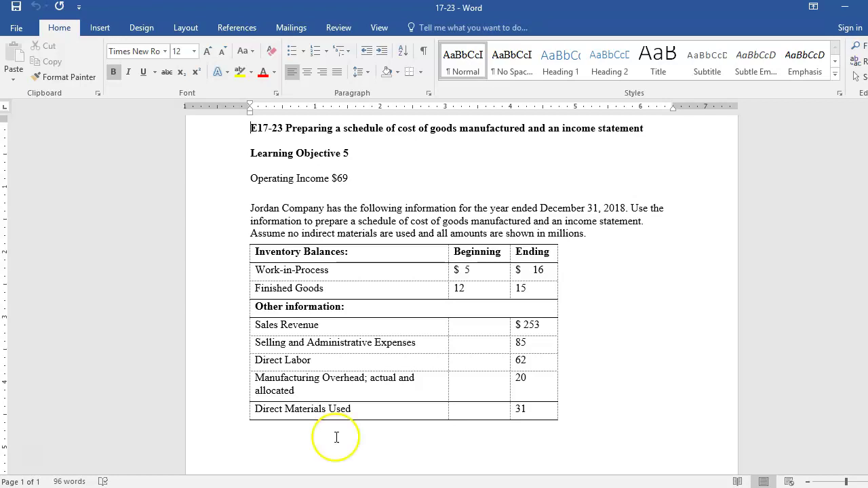
click(222, 487)
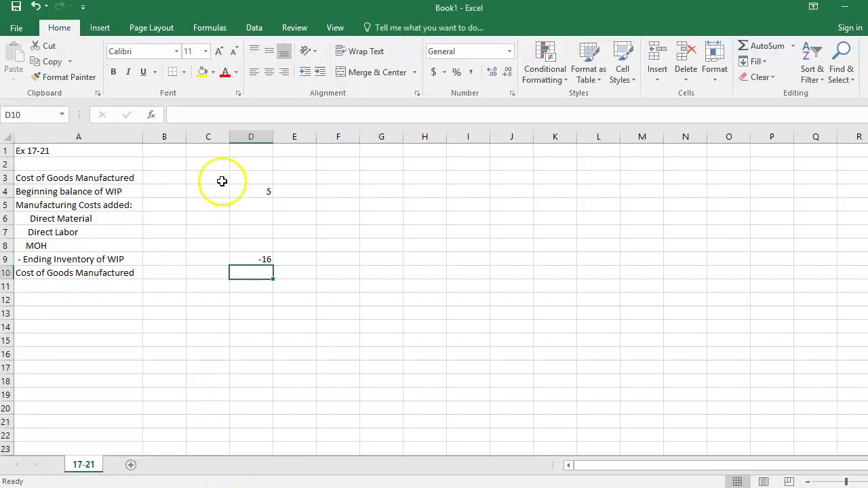
click(200, 215)
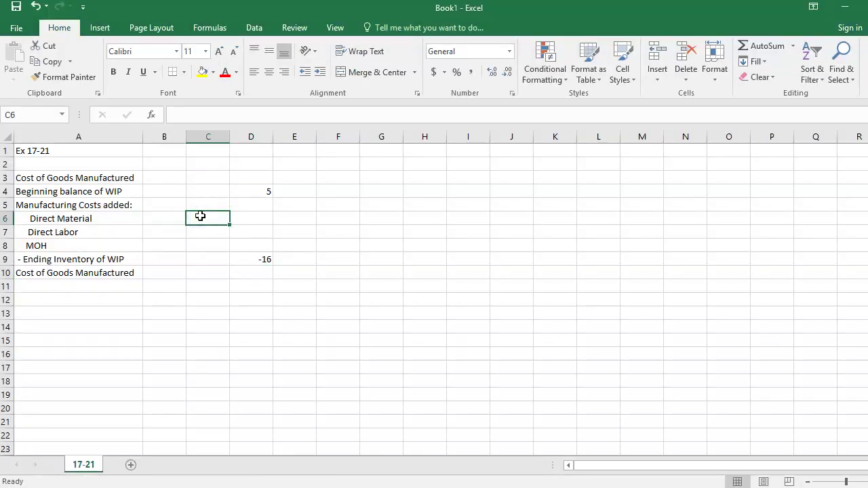
text(31)
key(Return)
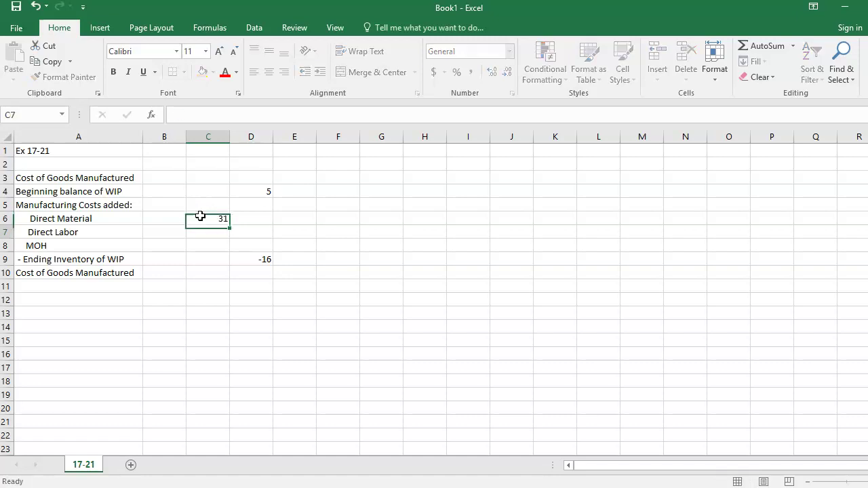
text(62)
key(Return)
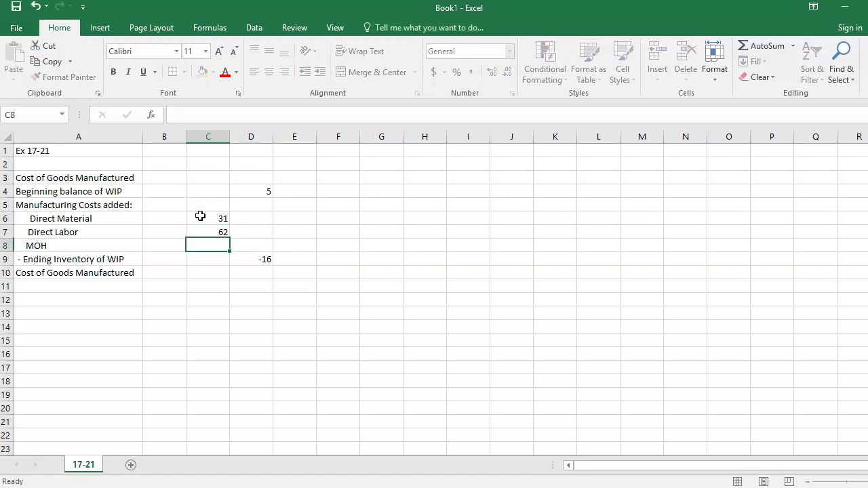
text(20)
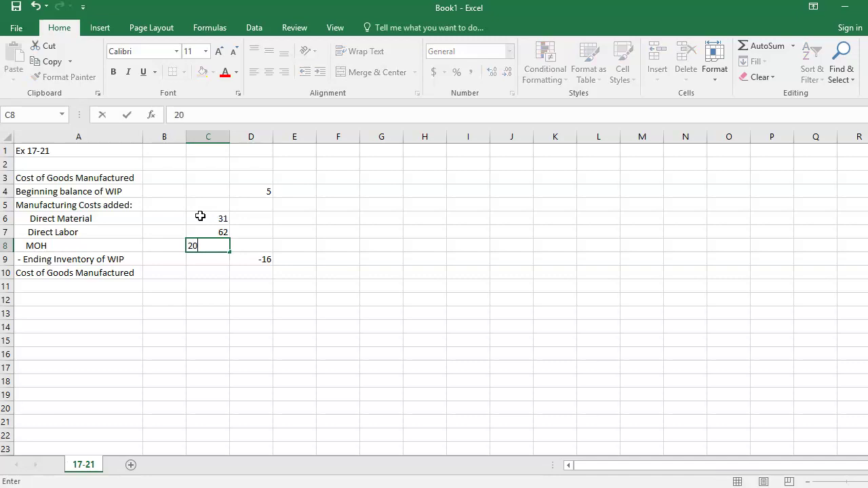
key(Tab)
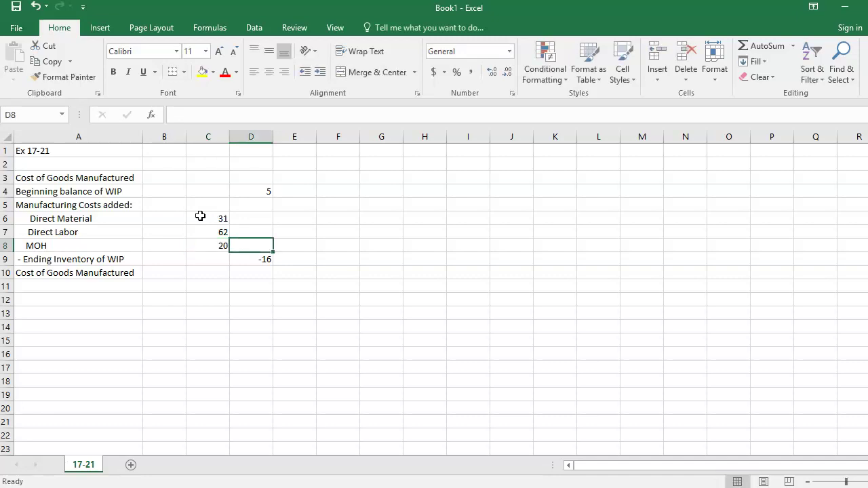
Total the manufacturing costs in D8 with a SUM formula over C6:C8
text(=sum)
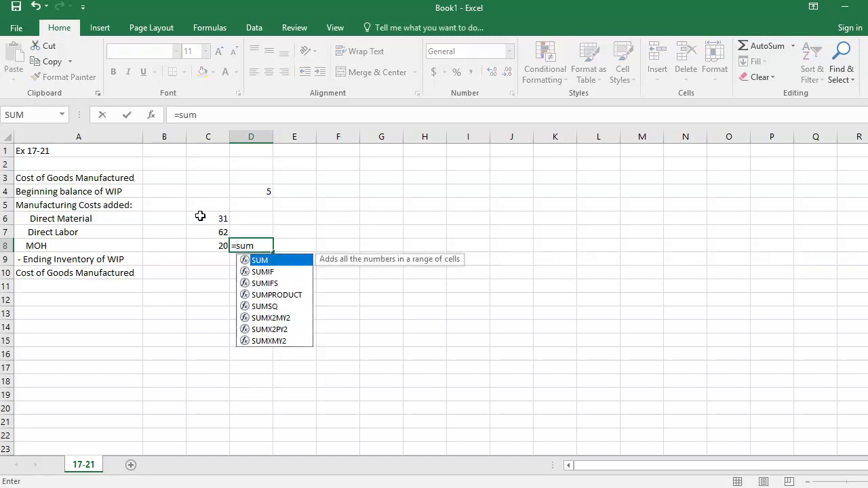
text(()
key(Left)
key(F8)
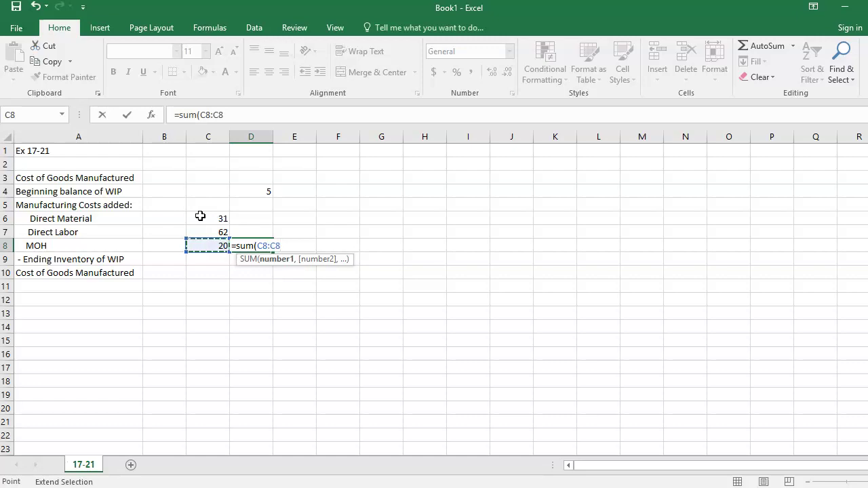
key(Up)
key(Up)
key(Return)
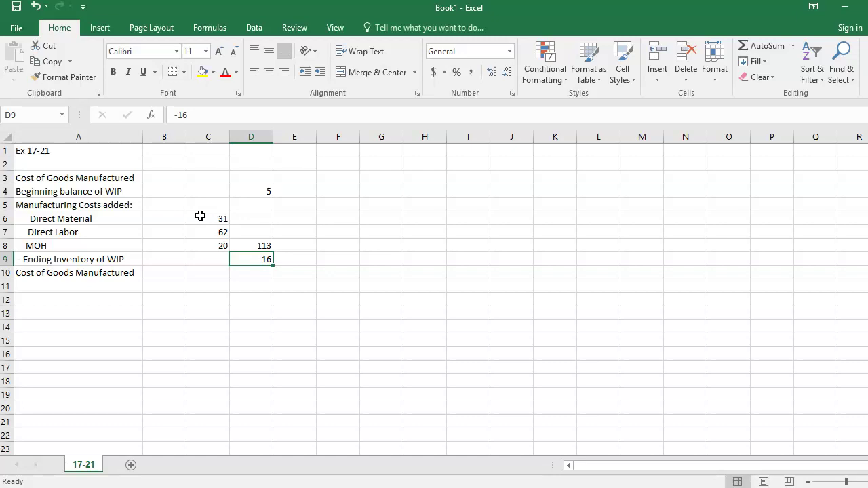
Calculate the cost of goods manufactured in D10 with the formula =SUM(D4:D9)
key(Down)
key(Up)
key(Up)
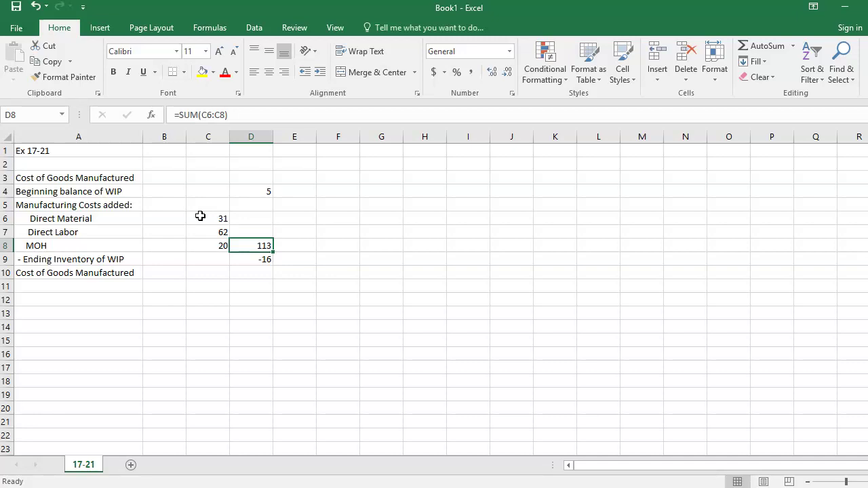
key(Down)
key(Down)
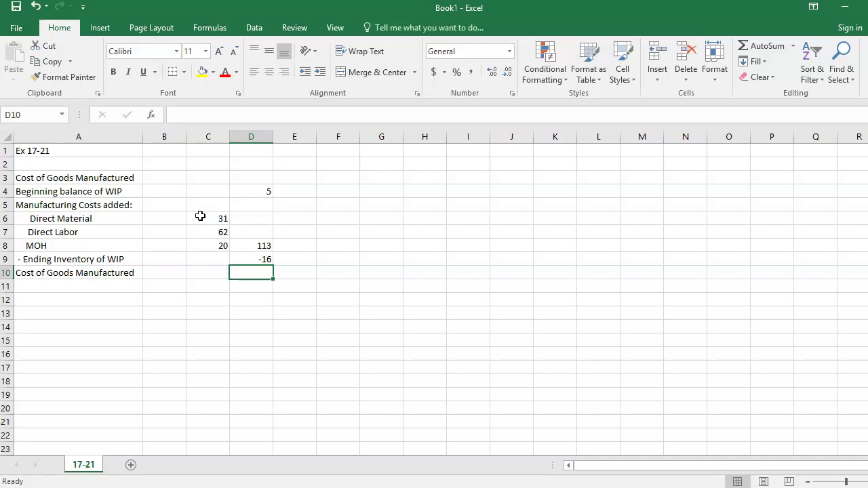
text(=sum()
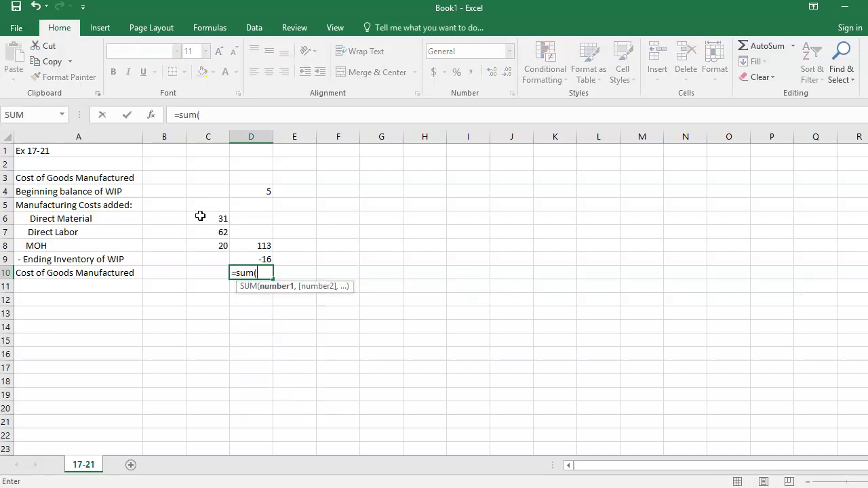
key(Up)
key(F8)
key(Up)
key(Up)
key(Up)
key(Up)
key(Up)
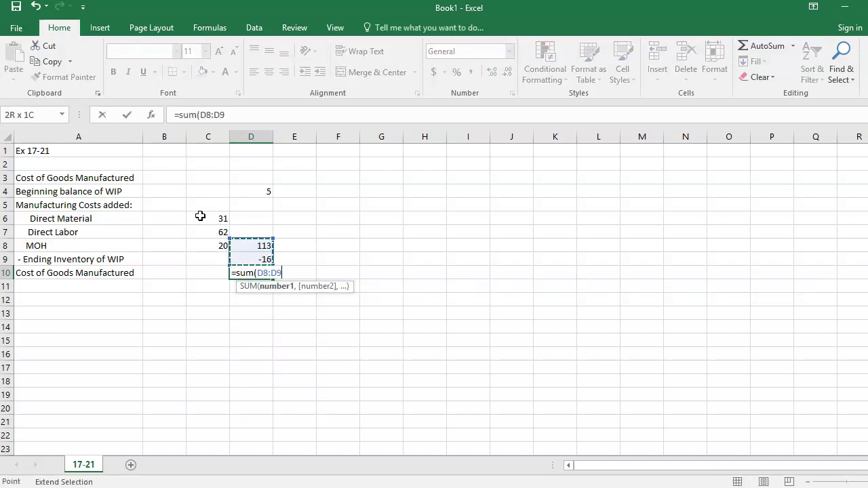
text())
key(Return)
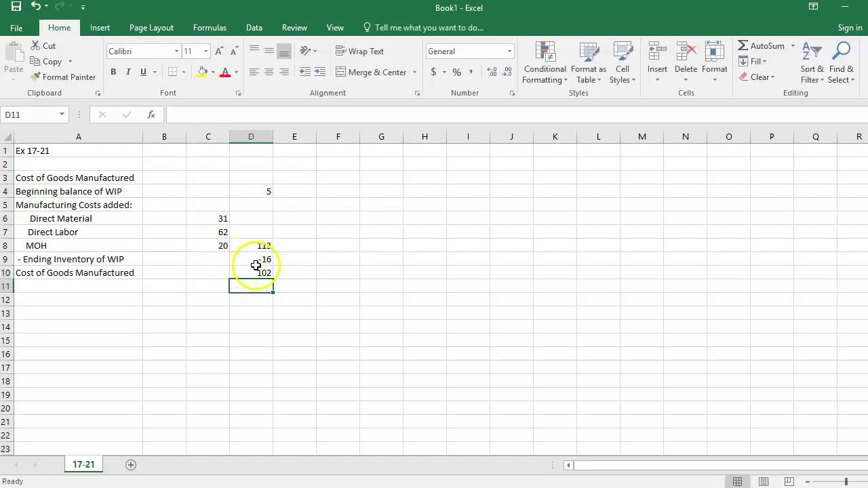
Apply a bottom border to the MOH amount in C8
click(212, 243)
click(172, 75)
drag(197, 255, 204, 304)
click(207, 299)
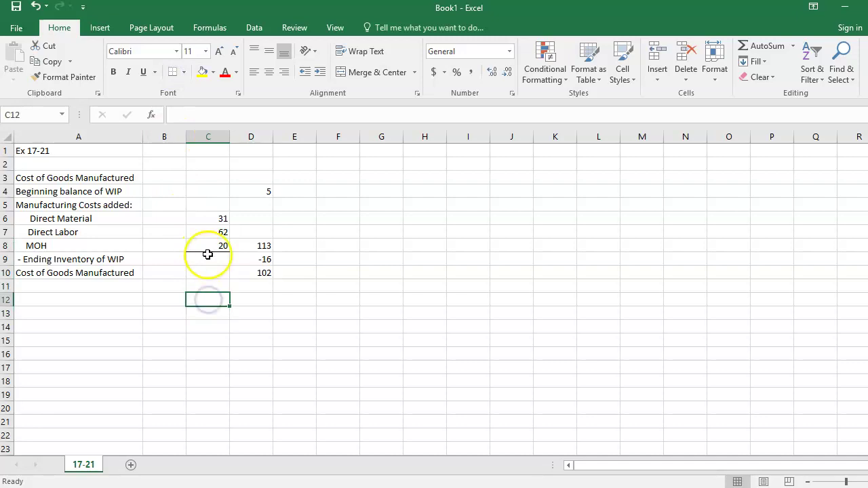
Apply a top and double bottom border to the cost of goods manufactured total in D10
click(255, 271)
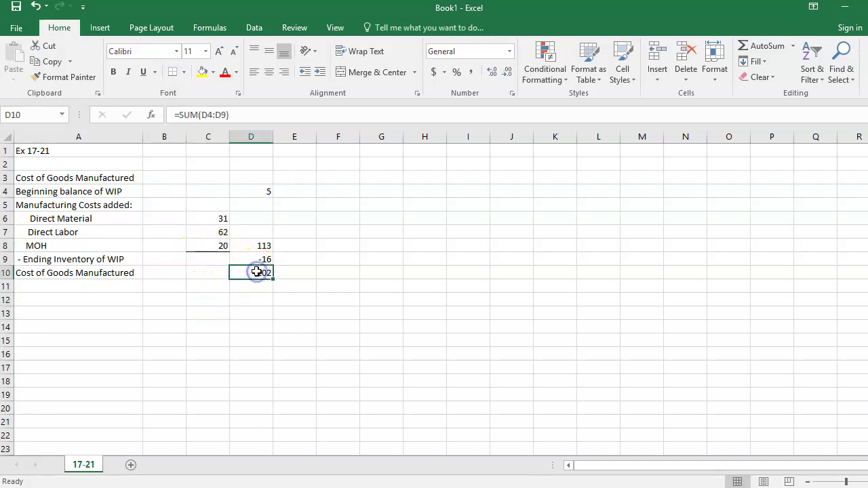
click(183, 72)
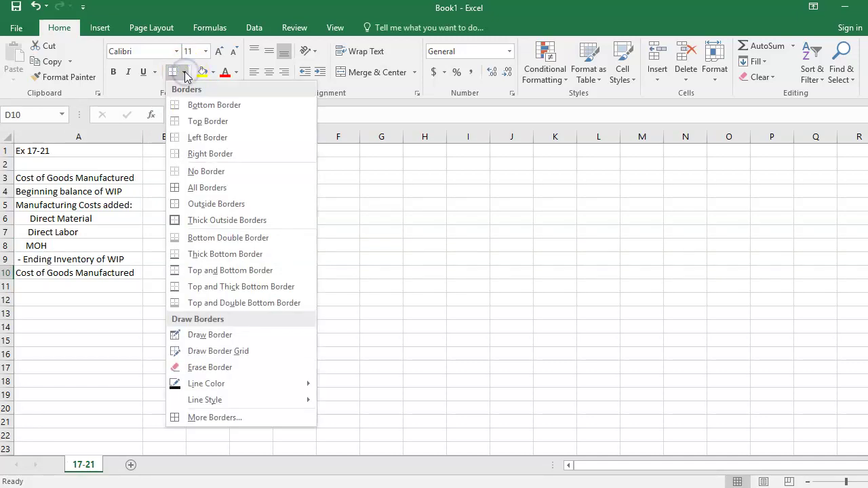
click(226, 302)
click(134, 299)
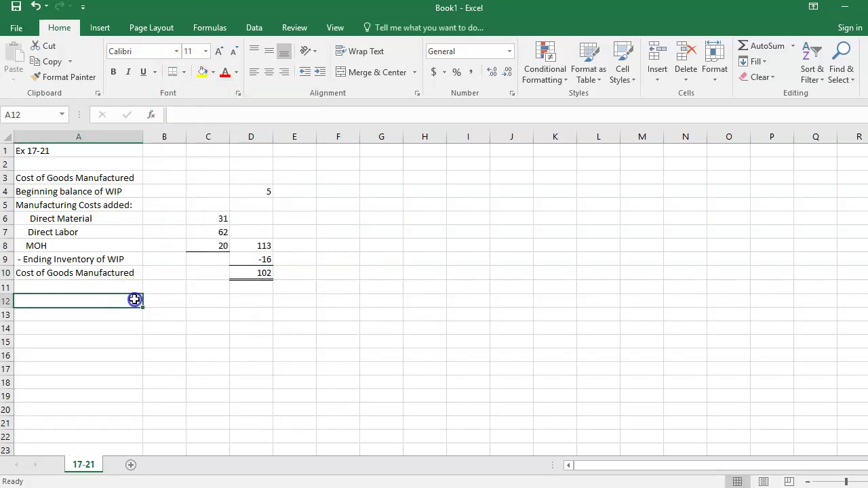
Format the amounts in C4:D10 as Accounting with dollar signs and no decimal places
drag(211, 192, 244, 272)
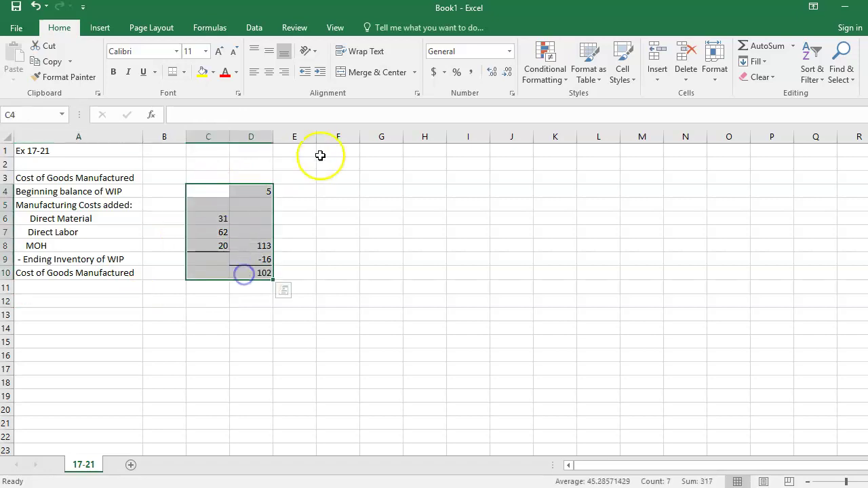
click(434, 72)
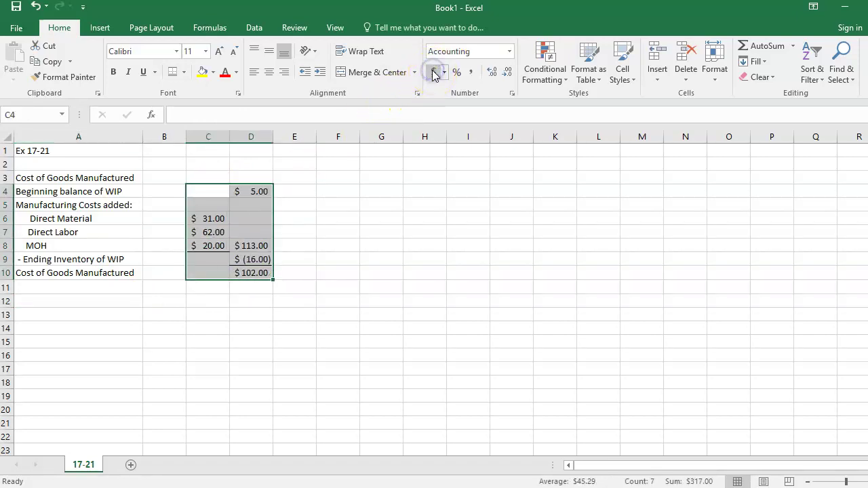
click(510, 74)
click(509, 75)
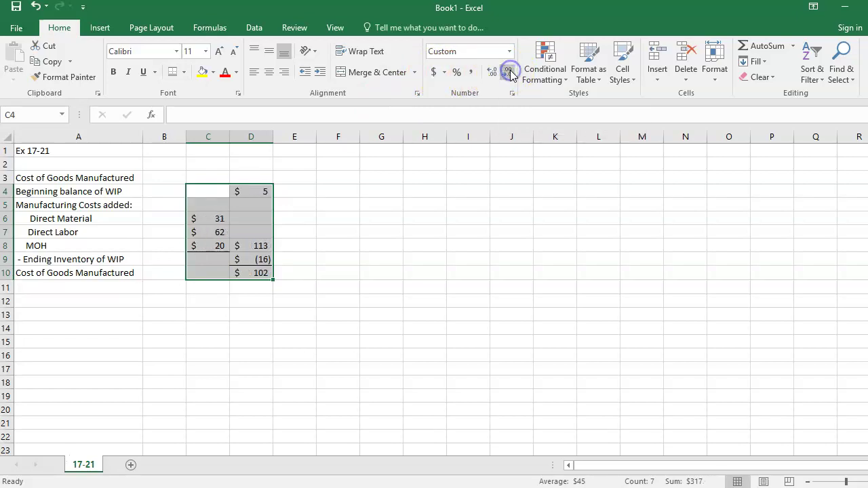
Check the 17-23 exercise document in Word, then return to the workbook and enter the company name as the income statement heading in H2
click(441, 176)
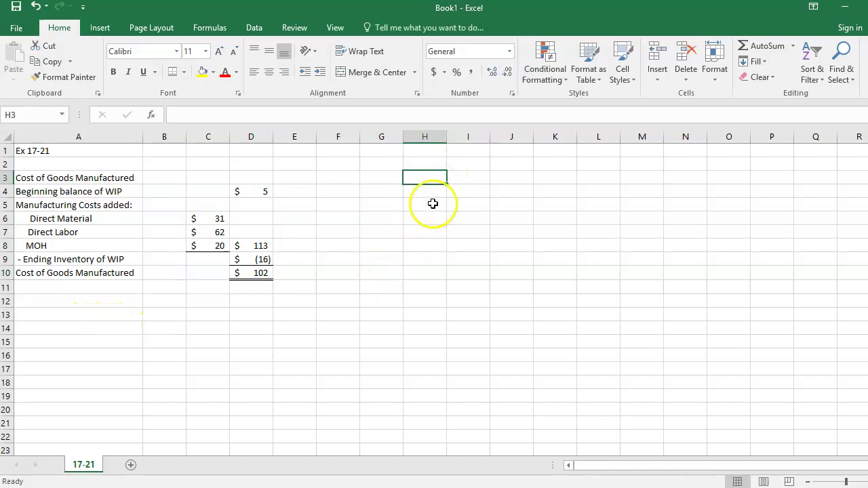
click(439, 164)
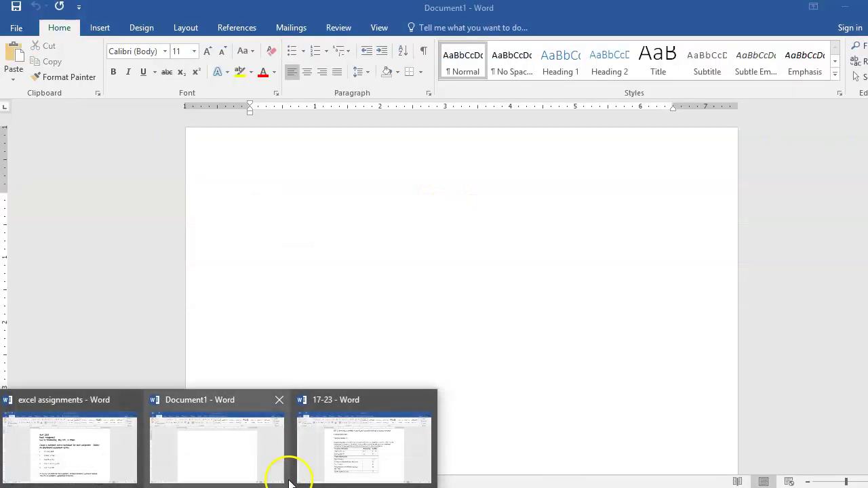
click(358, 449)
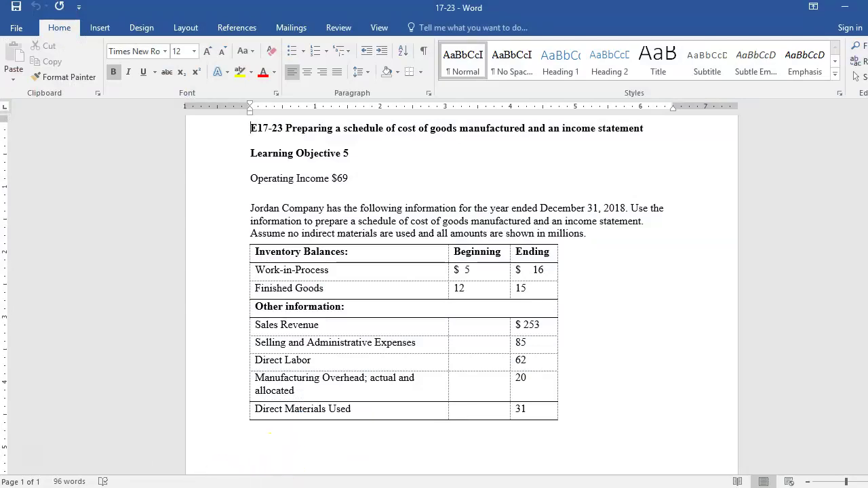
click(197, 413)
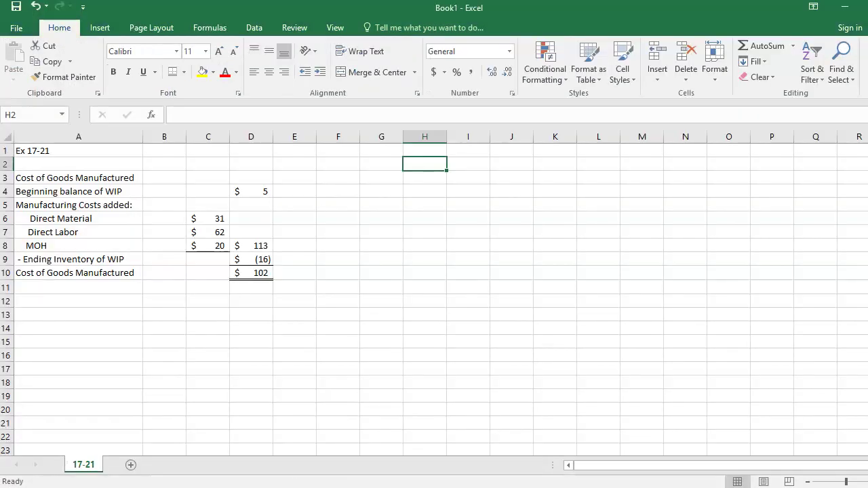
text(Jo)
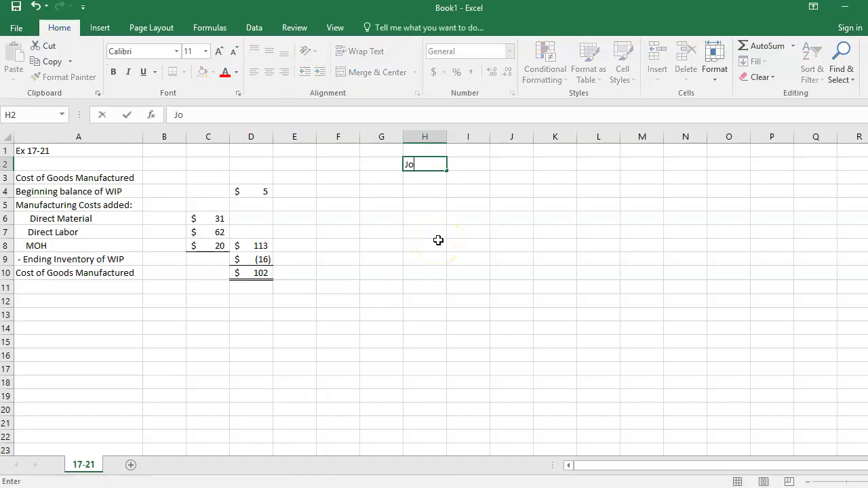
text(rdan Compnay)
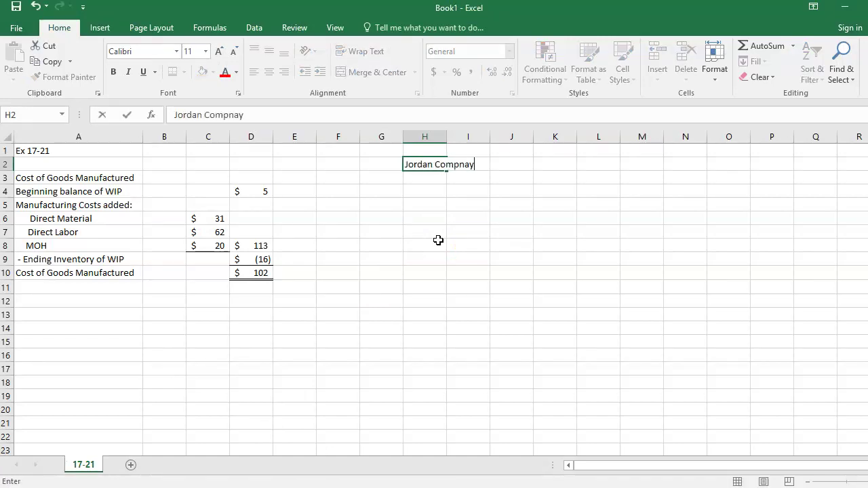
key(Return)
Enter the heading lines "Income Statement" in H3 and "For the Year December 31, 2018" in H4
text(Income Statee)
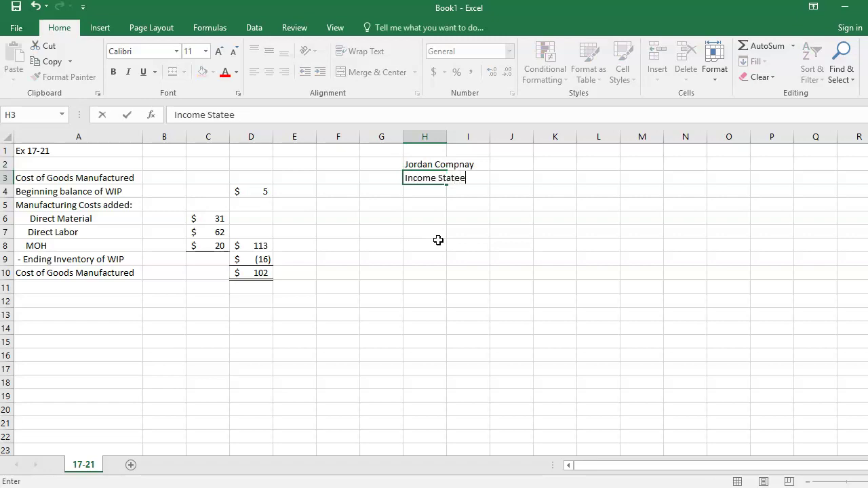
key(BackSpace)
text(ment)
key(Return)
text(For the Year)
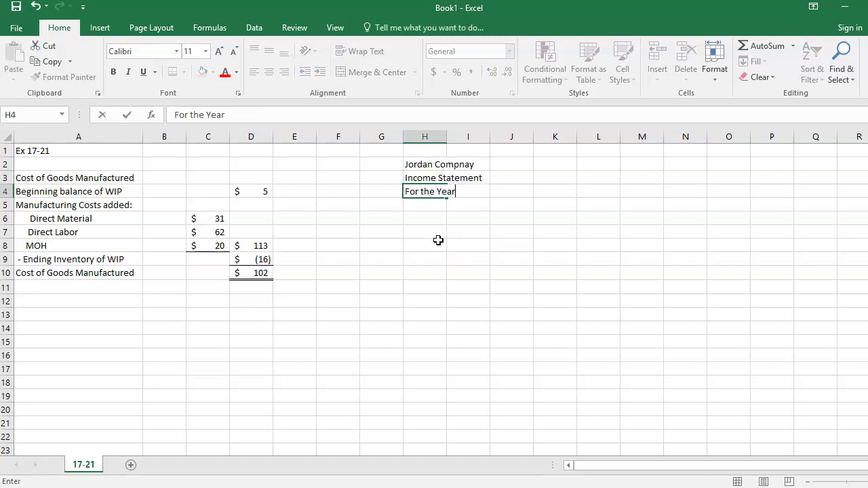
text( December)
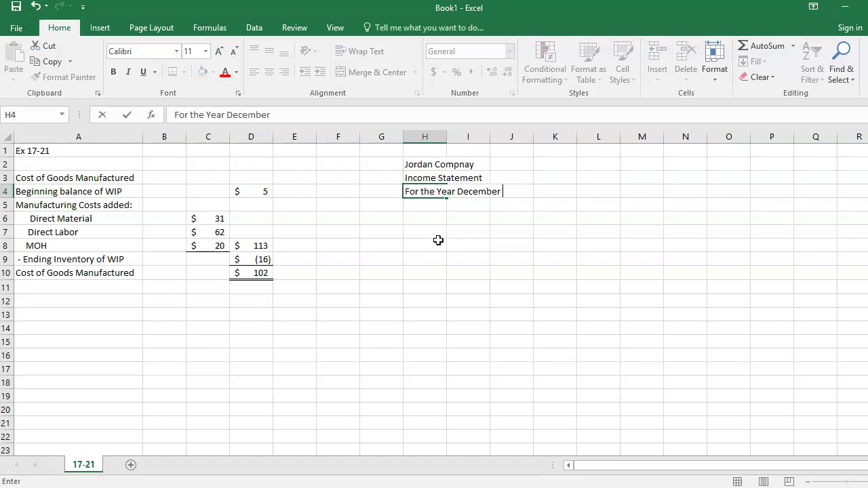
text( 31, 2018)
key(Return)
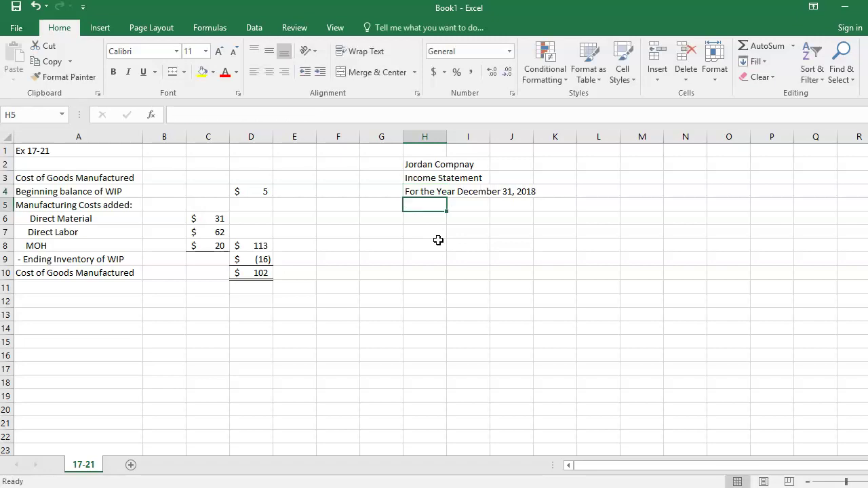
Correct the misspelled company name in H2 to "Jordan Company"
click(415, 162)
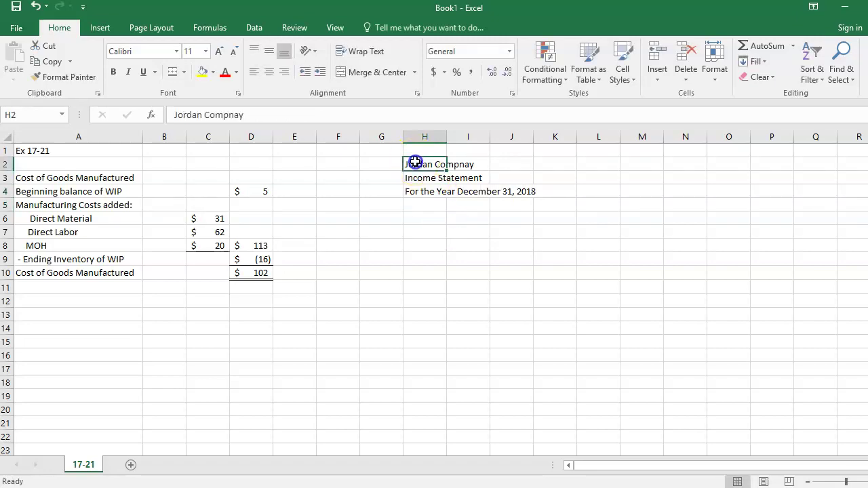
click(229, 116)
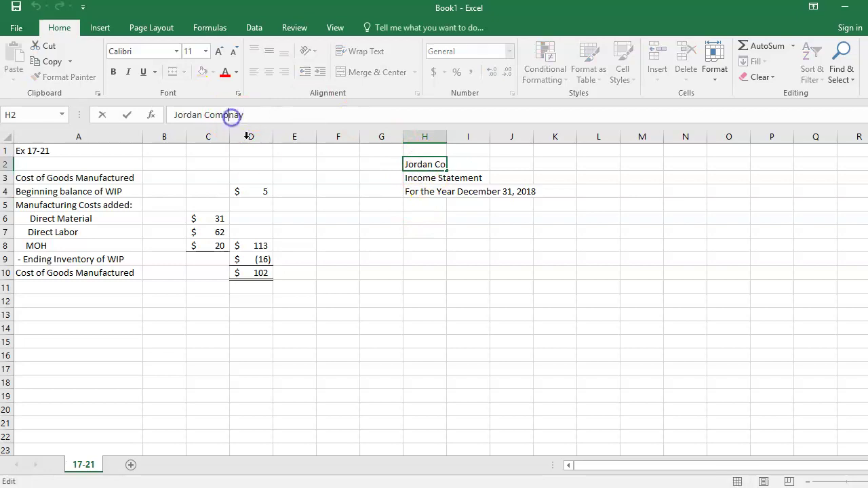
key(Delete)
key(Delete)
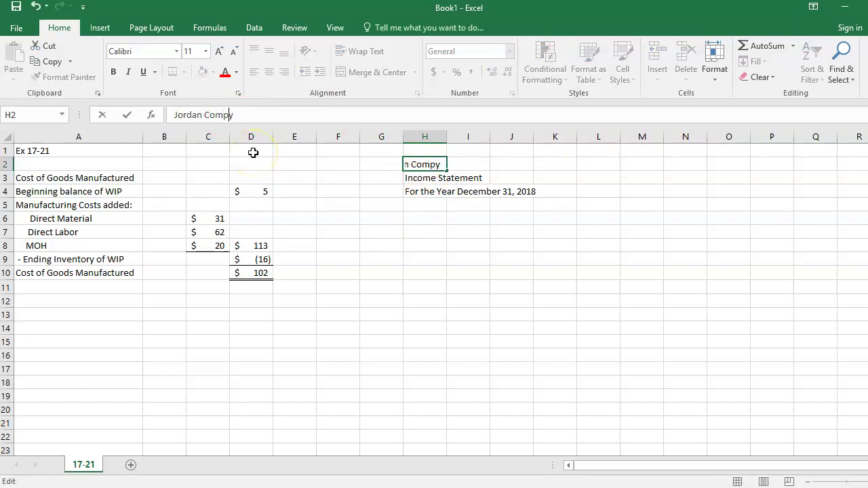
text(an)
key(Return)
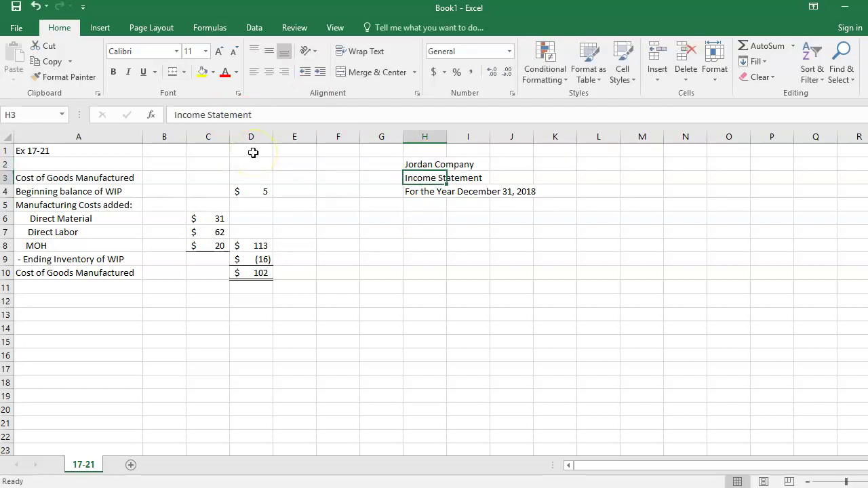
Enter the income statement labels Sales, Cost of Goods Sold, Gross Profit and Operating expenses in H6:H9
click(424, 219)
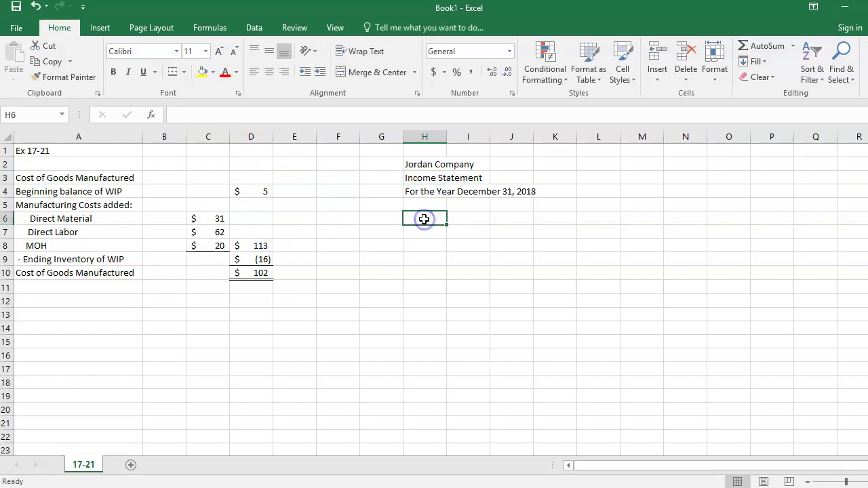
text(Sales)
key(Return)
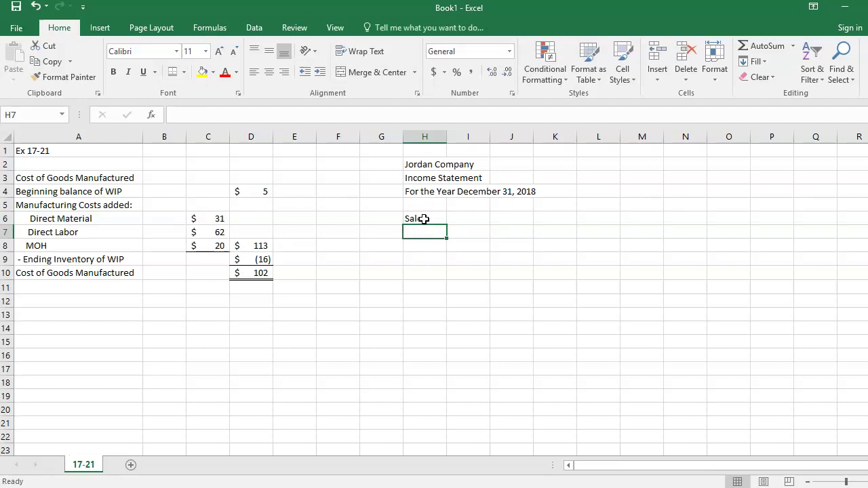
text(Cost)
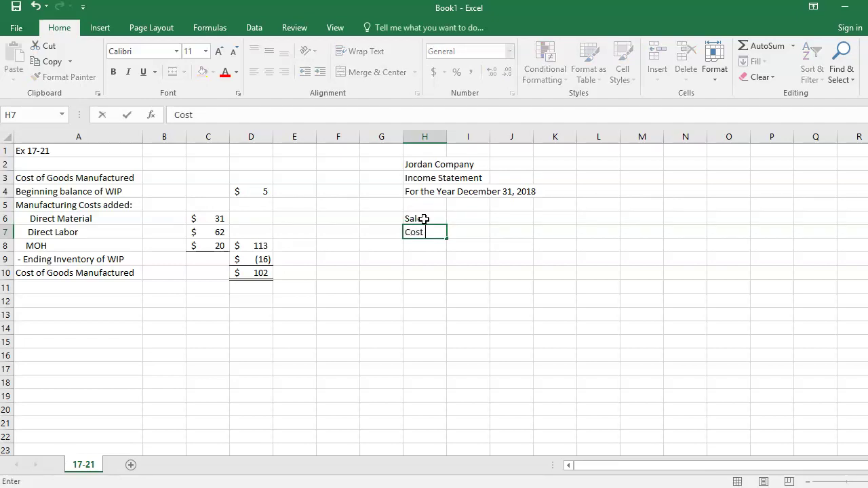
text( of Goods Sold)
key(Return)
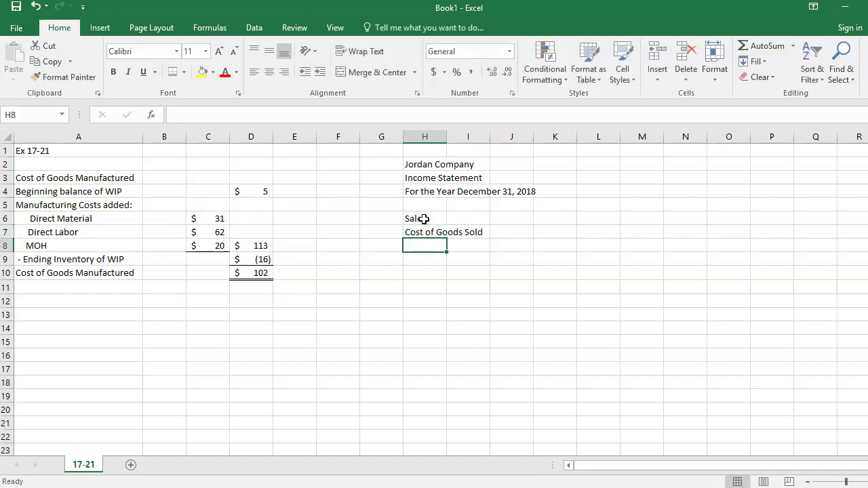
text(Gross Profit)
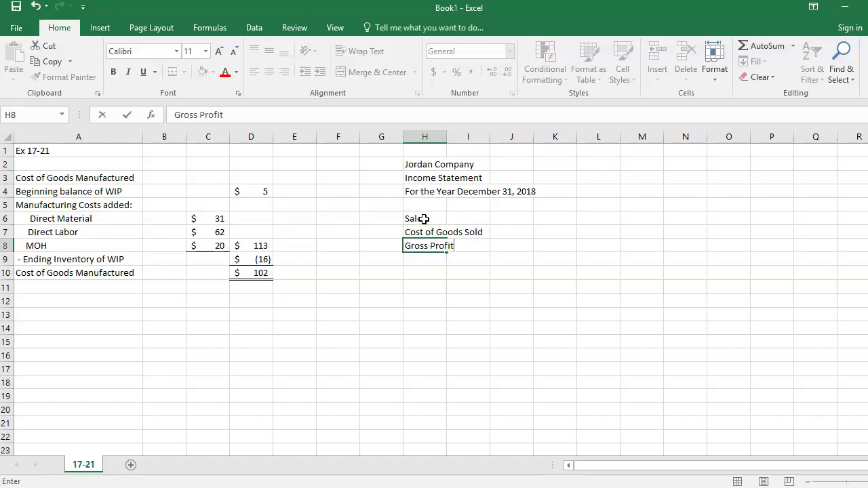
key(Return)
text(Operati)
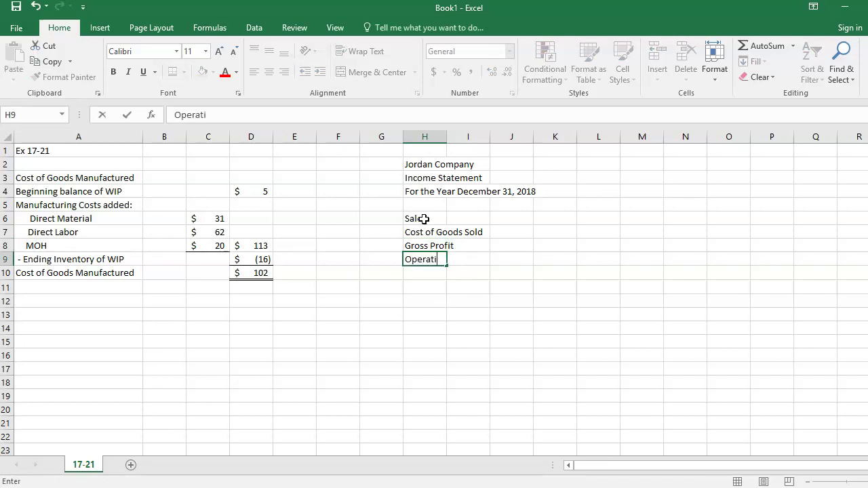
text(ng expenses)
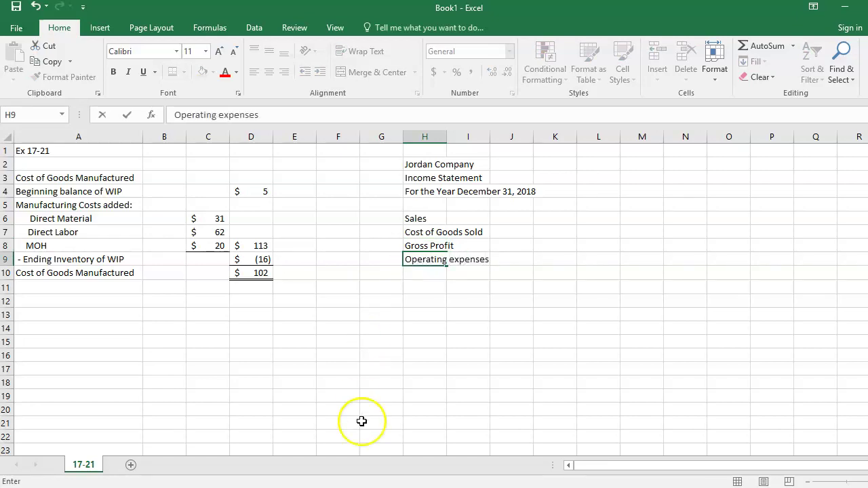
click(372, 325)
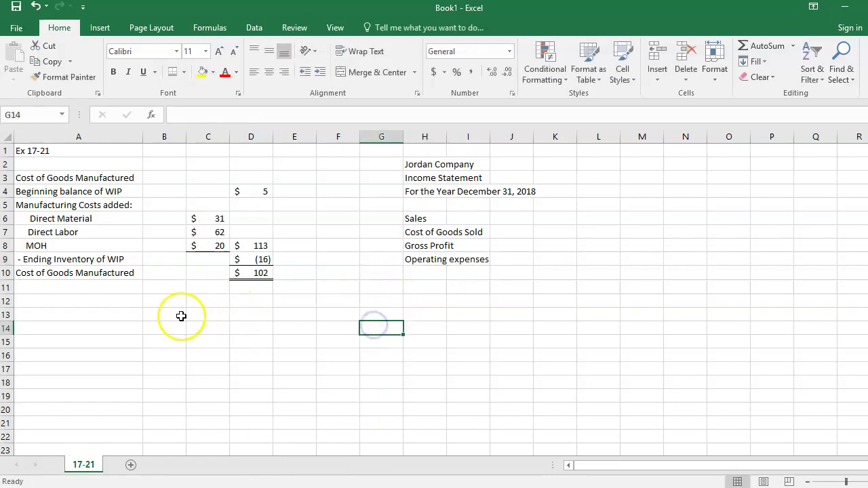
Enter the section heading "Cost of Good Sols:" in A13, below the cost of goods manufactured schedule
click(66, 318)
text(Co)
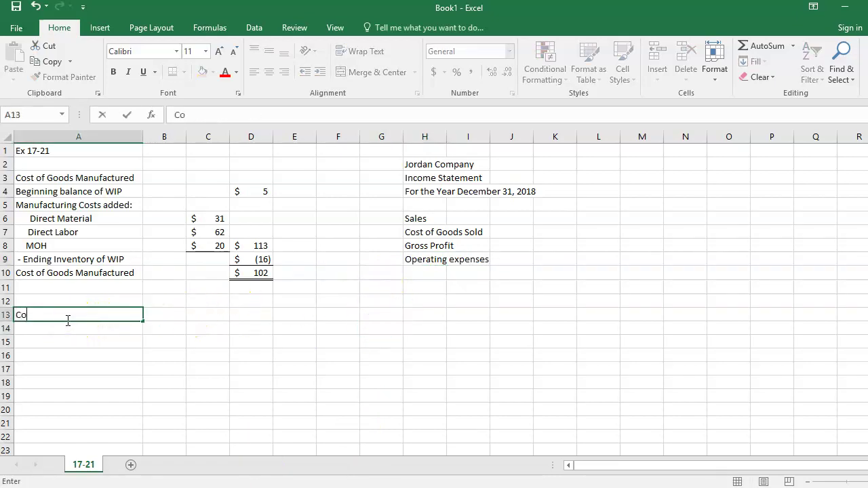
text(st of Good)
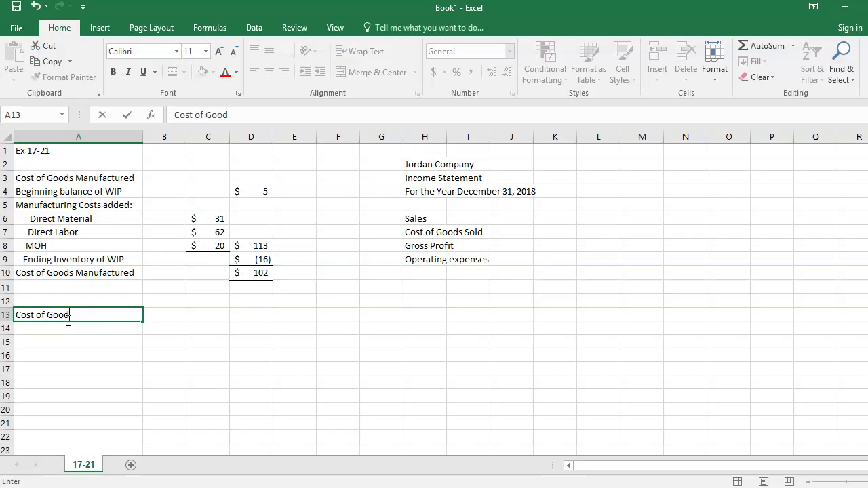
text( Solss:)
key(Return)
key(Return)
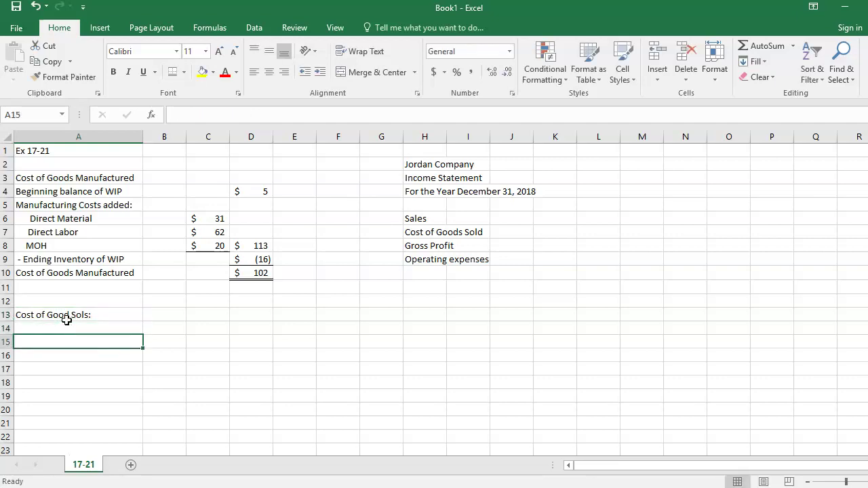
Enter the labels "Beginnning inventory of FG", "+ COG Manf", "- Ending Inv of FG" and "COGS" in A15:A18
text(Begin)
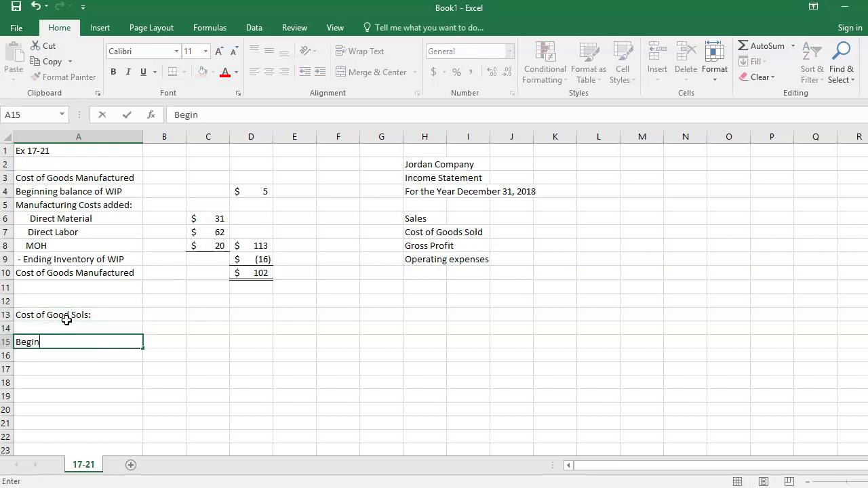
text(nning inve)
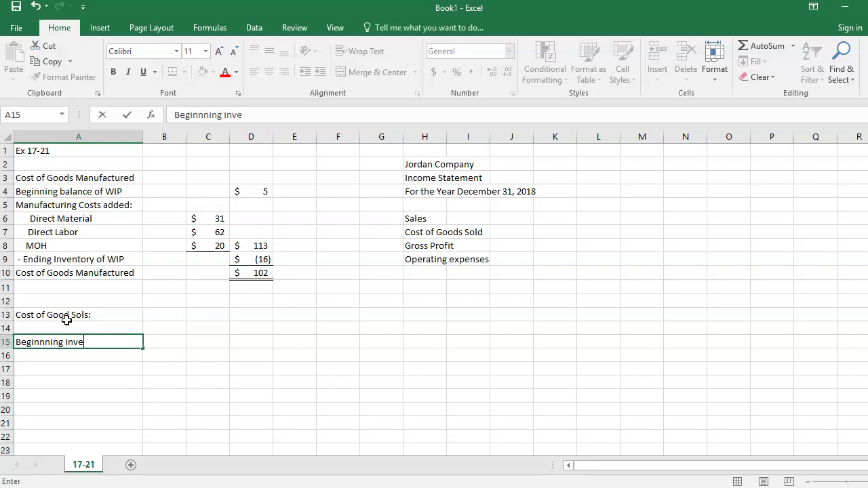
text(ntory of FG)
key(Return)
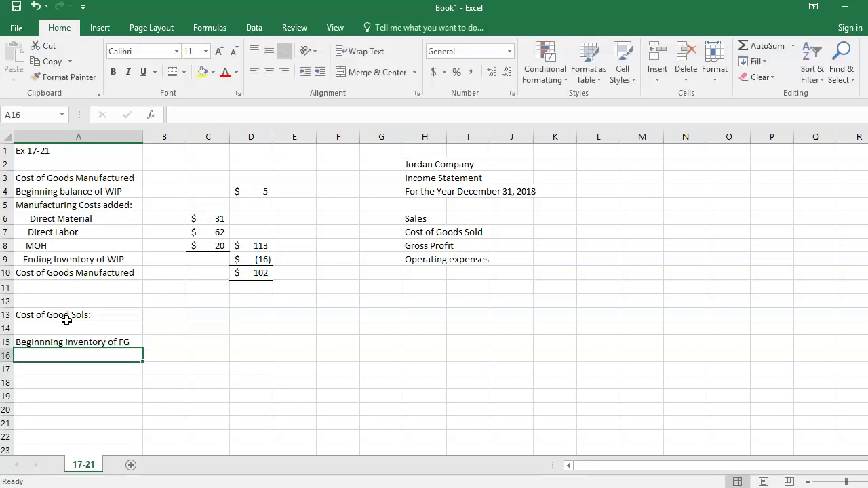
text(+ COG Manf)
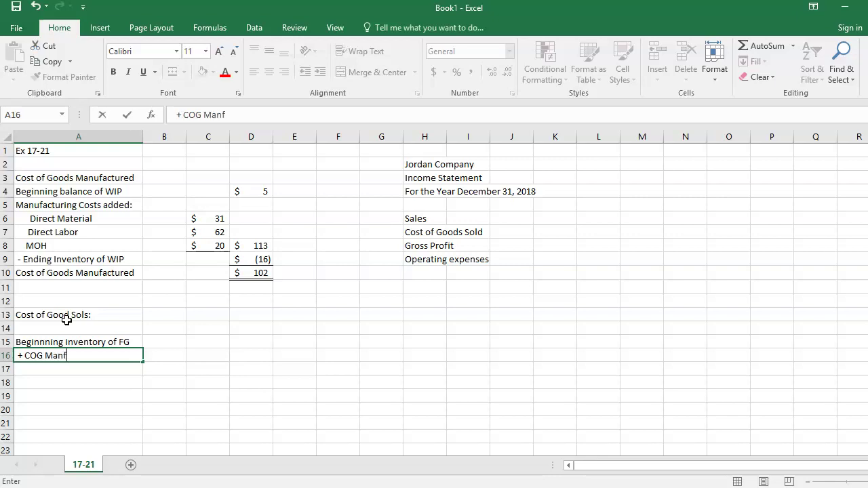
key(Return)
text(- Ending Inv of FG)
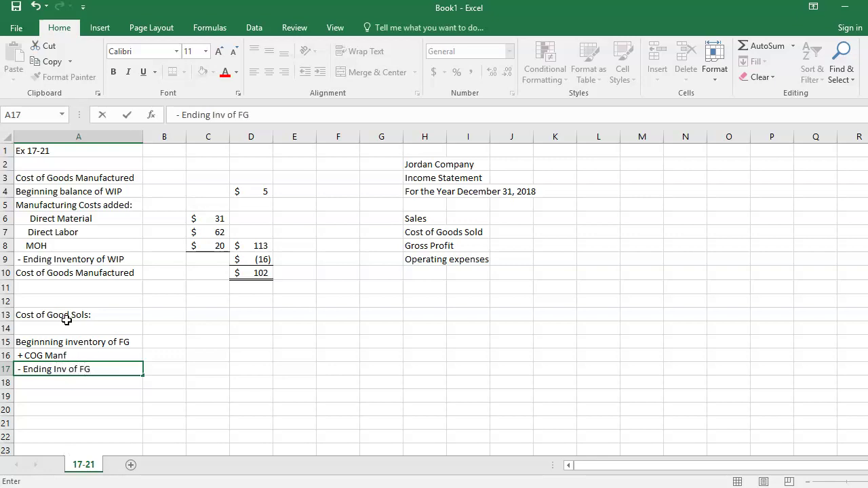
key(Return)
text(CO)
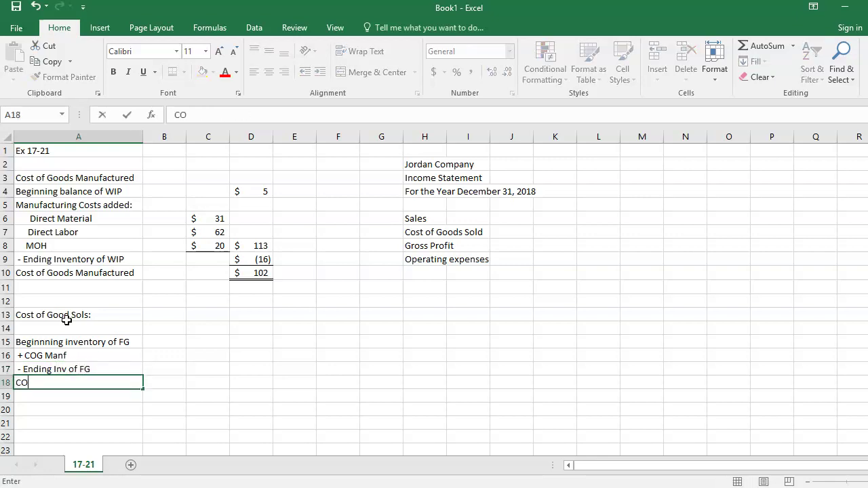
Link the + COG Manf amount in D16 to the cost of goods manufactured total with =D10
key(Up)
key(Up)
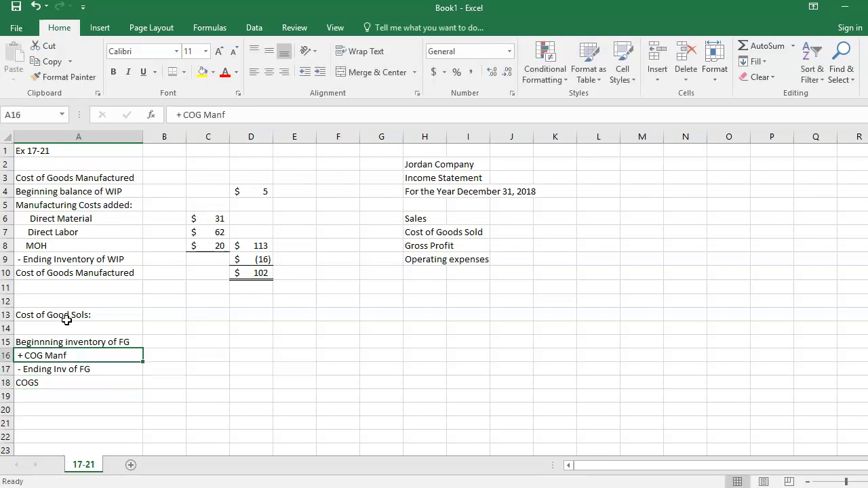
key(Right)
key(Right)
key(Right)
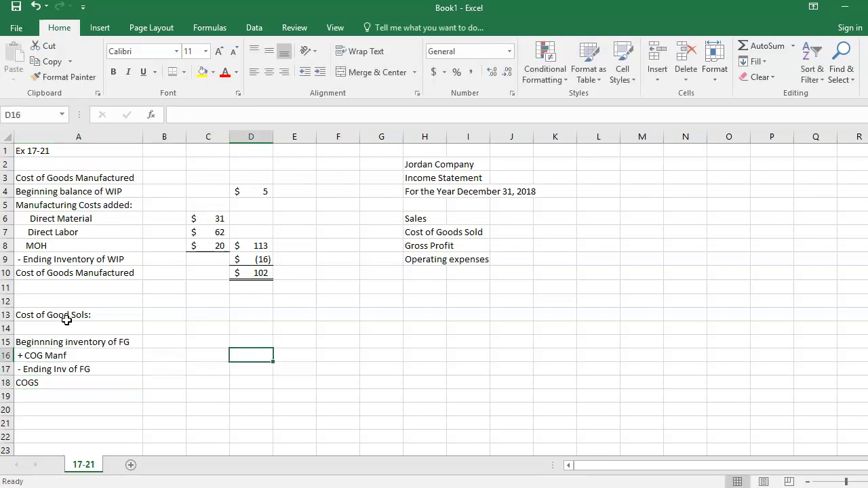
text(=)
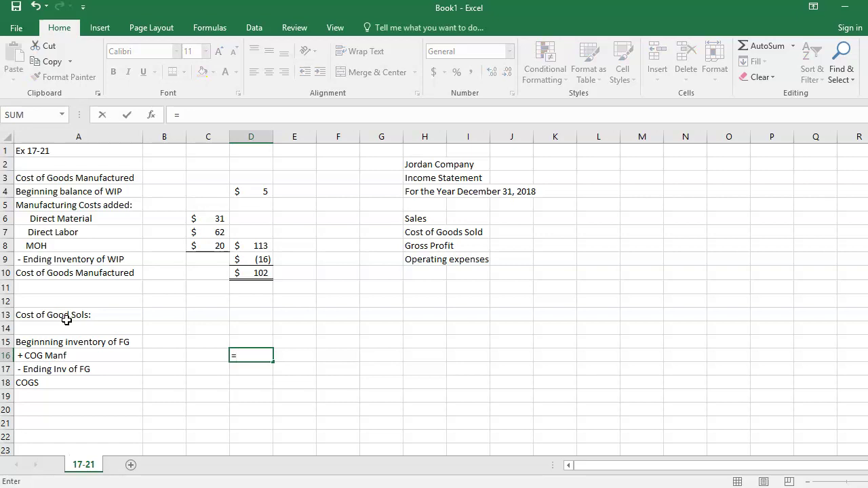
click(251, 274)
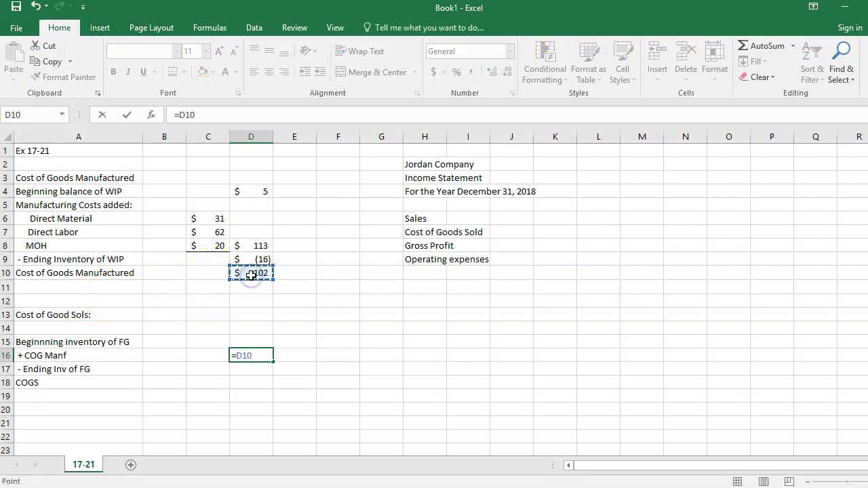
key(Return)
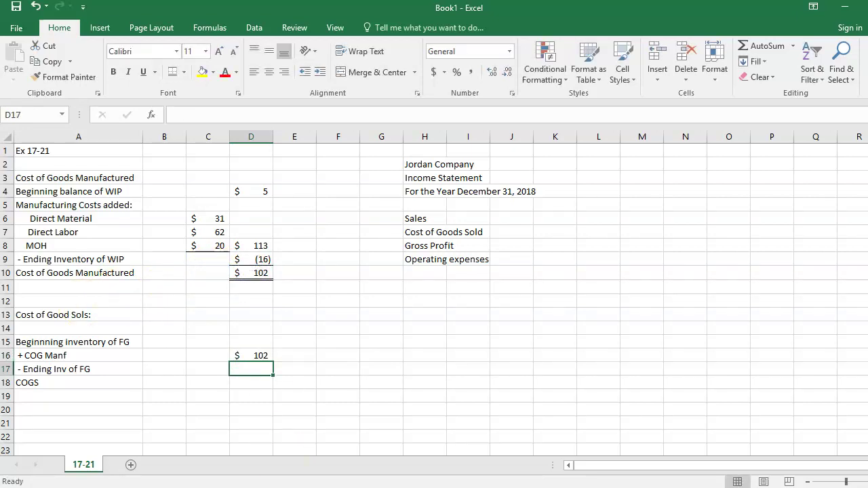
Consult the finished goods balances in the 17-23 Word document, and enter 12 in D15 and -15 in D17 of the Excel sheet
click(217, 487)
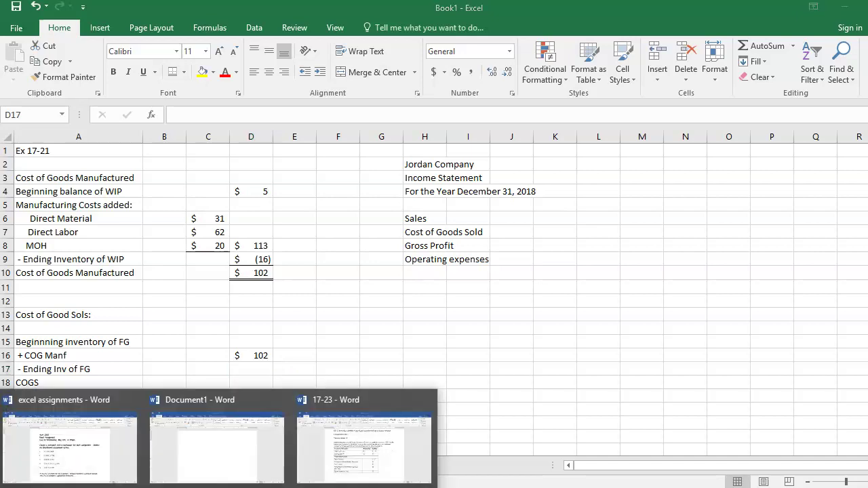
click(320, 453)
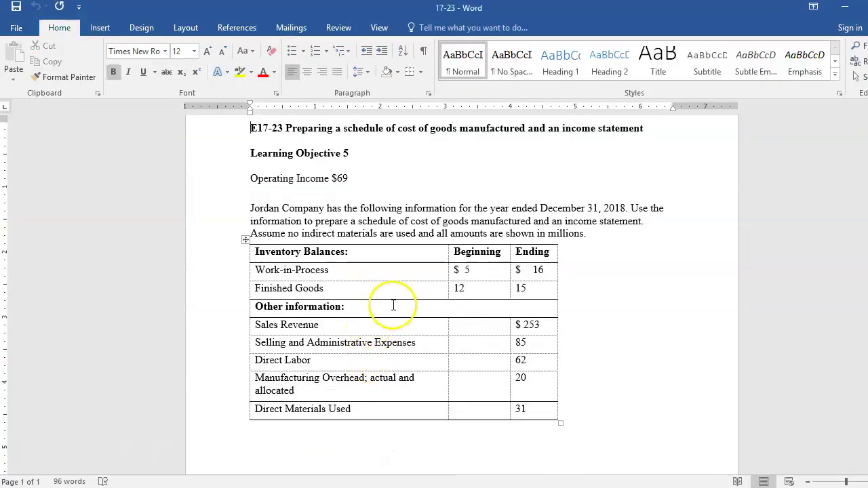
click(216, 487)
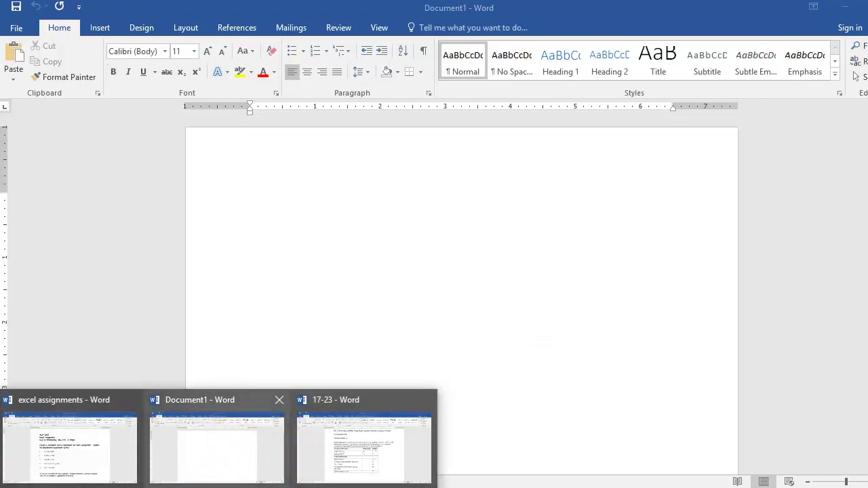
click(237, 487)
click(260, 346)
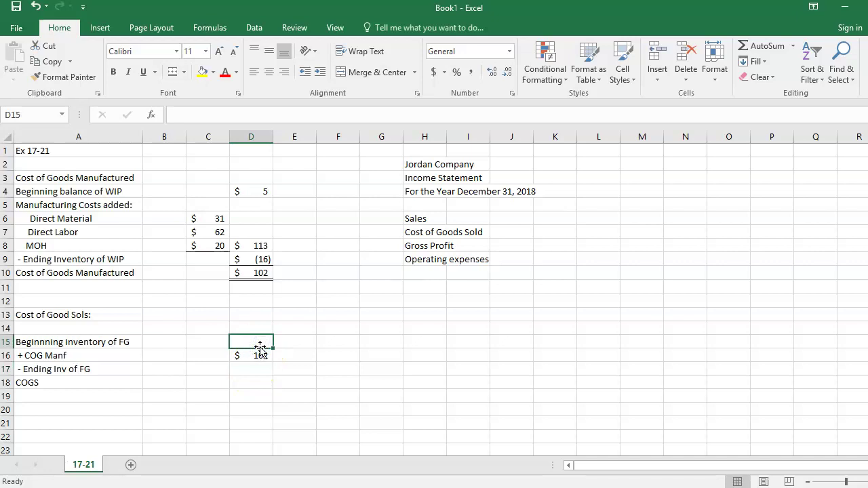
text(12)
key(Return)
key(Return)
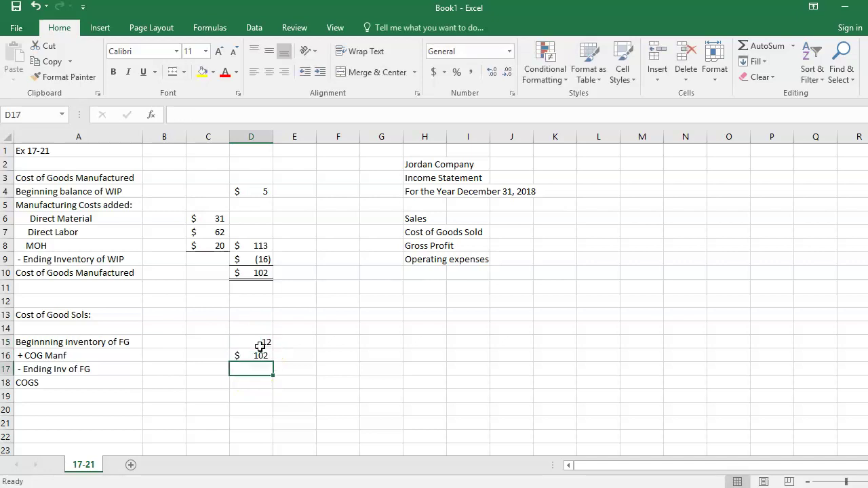
text(-15)
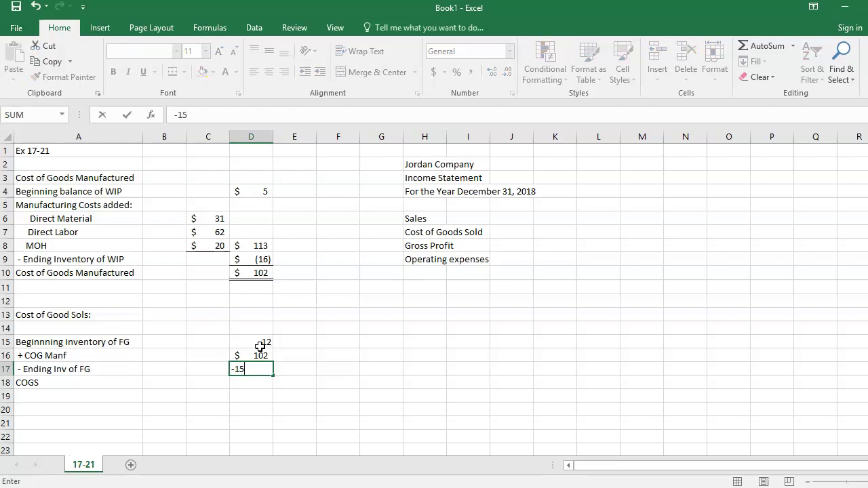
key(Return)
Calculate COGS in D18 with the formula =SUM(D15:D17)
text(=sum()
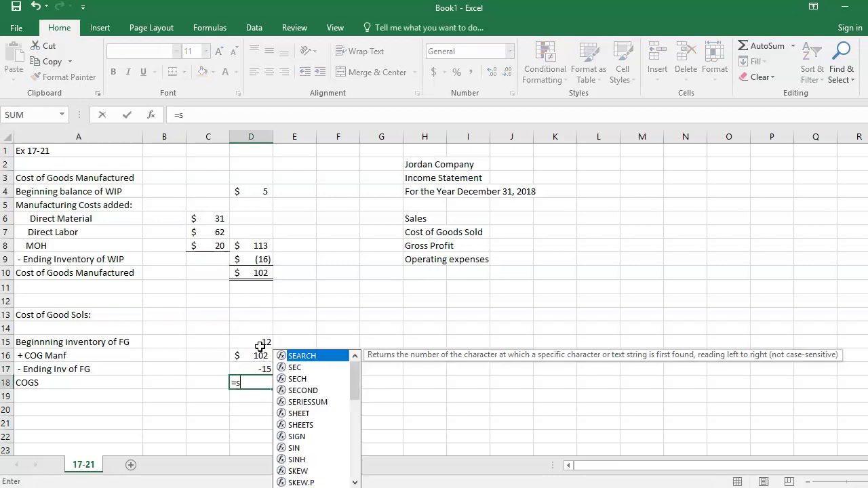
key(Up)
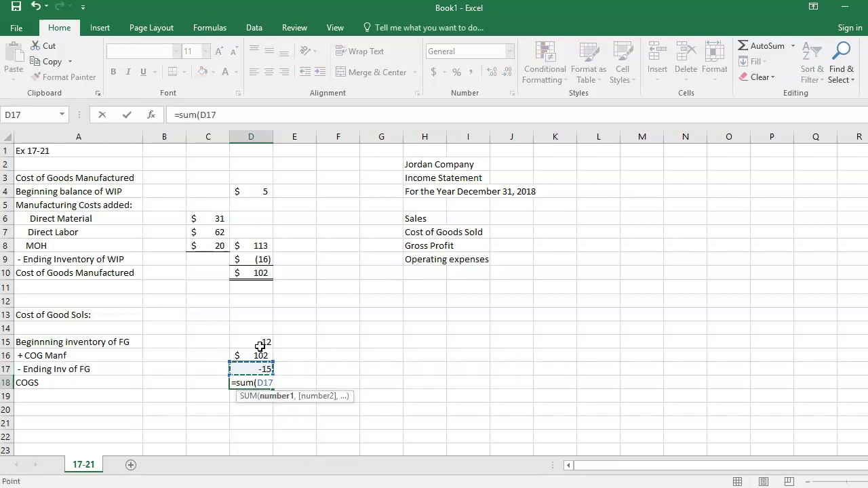
key(F8)
key(Up)
key(Up)
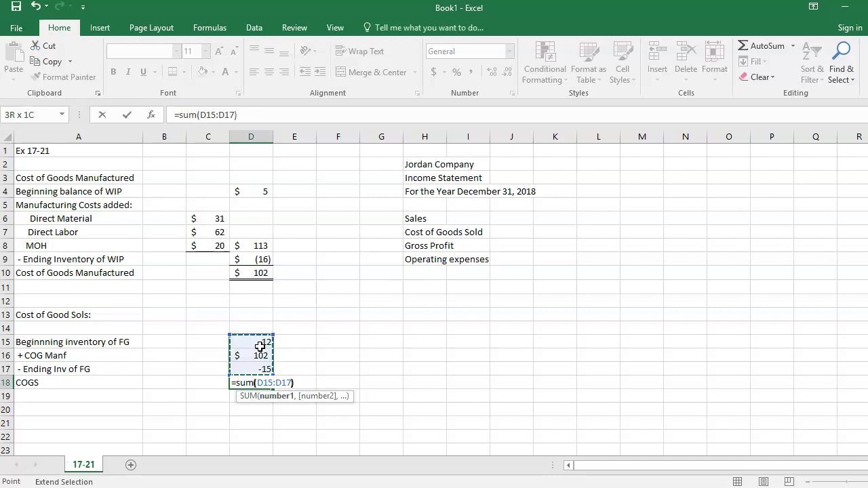
text())
key(Return)
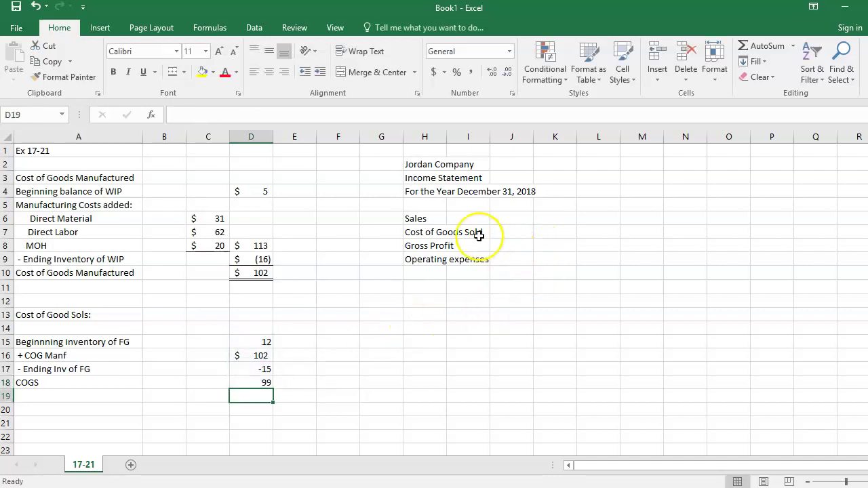
Widen column H to fit the income statement labels, and enter the Sales amount 253 from the 17-23 Word document in J6
drag(446, 137, 493, 137)
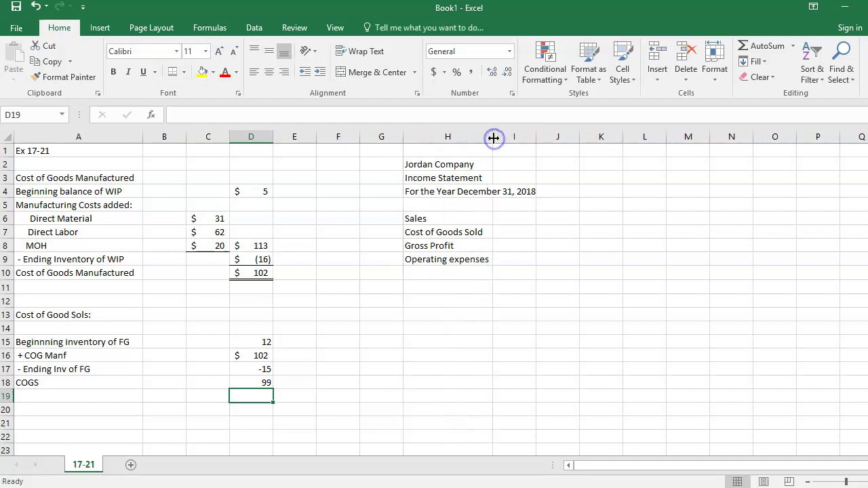
click(566, 217)
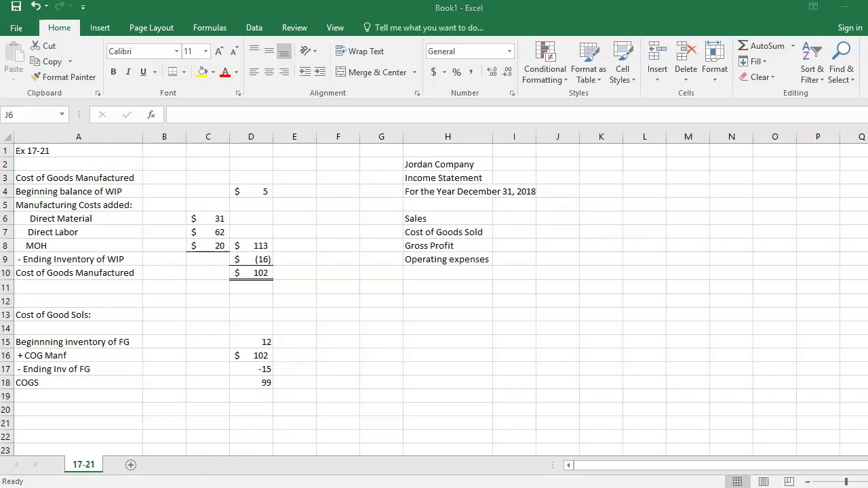
click(319, 428)
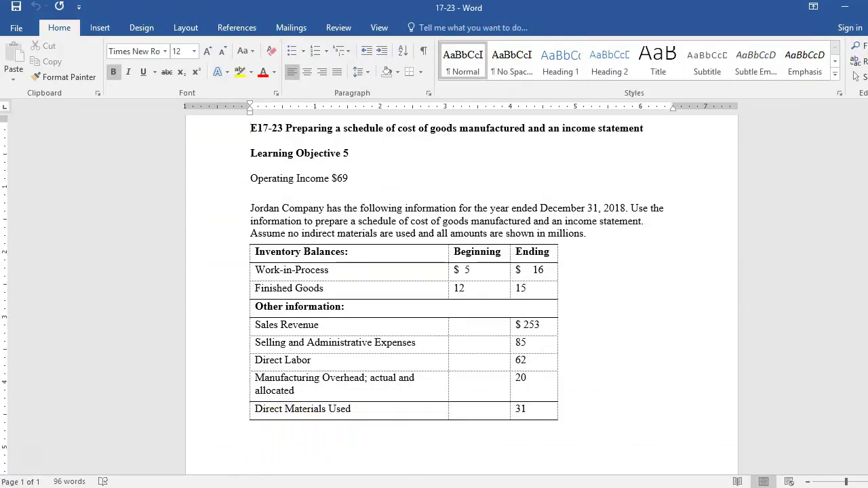
click(324, 487)
text(253)
key(Return)
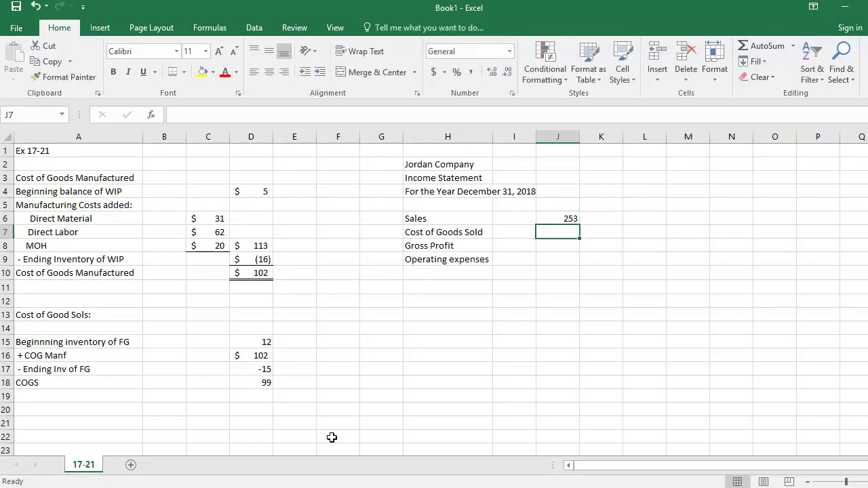
Link the Cost of Goods Sold amount in J7 to the COGS result with =D18
text(=)
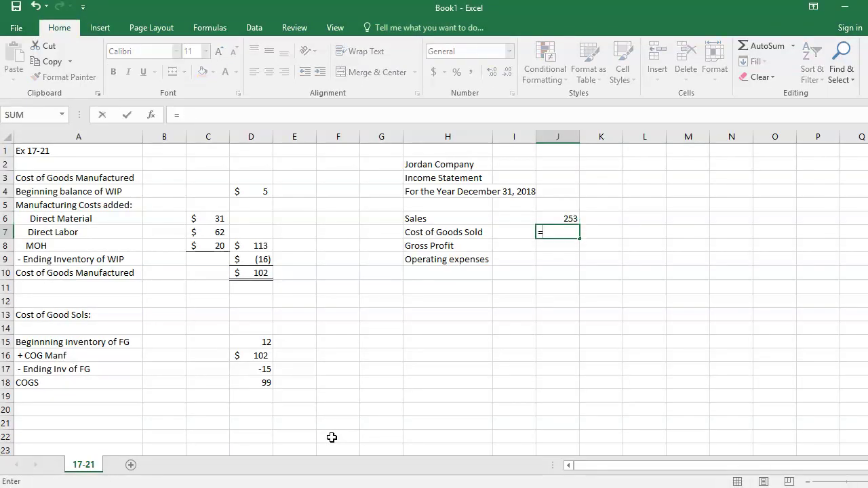
click(261, 386)
key(Return)
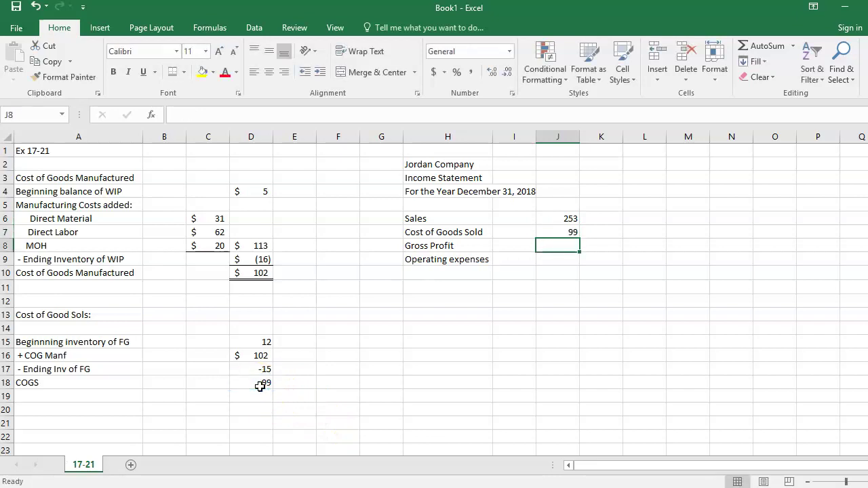
Calculate Gross Profit in J8 with the formula =J6-J7
text(=)
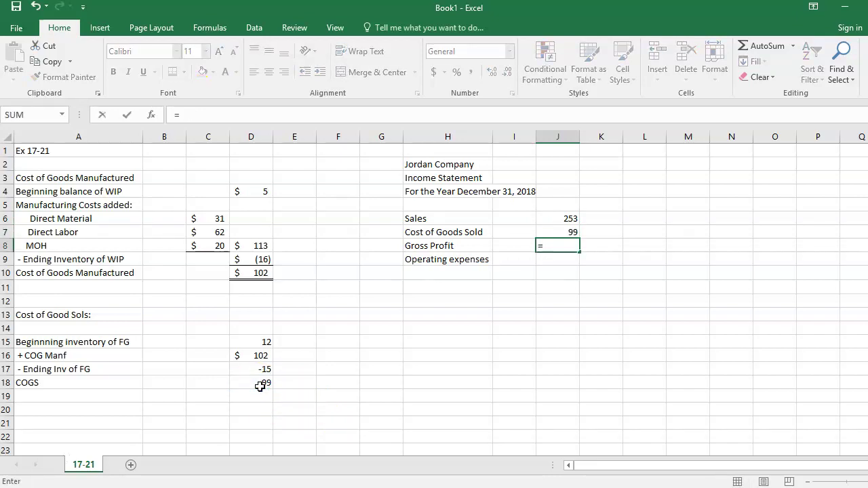
key(Up)
key(Up)
text(-)
key(Up)
key(Return)
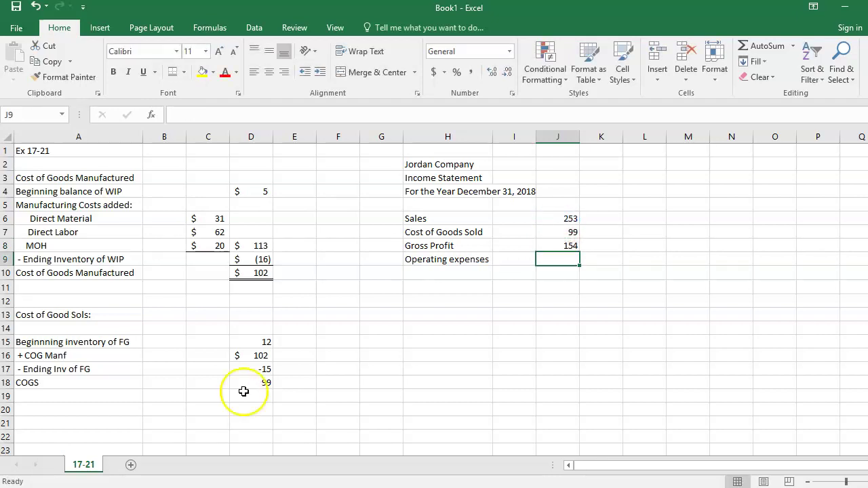
Replace the label in H9 with "Selling & Admin" and enter its amount 85 from the 17-23 Word document in J9
click(422, 263)
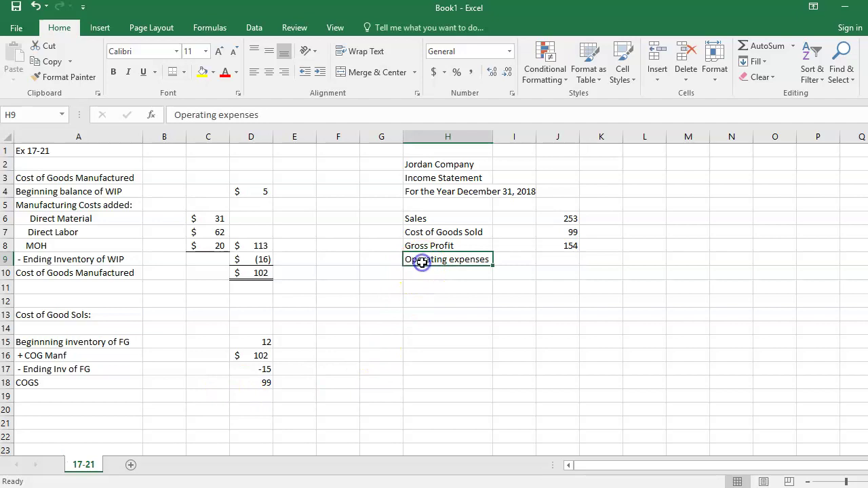
text(Selling & Admin)
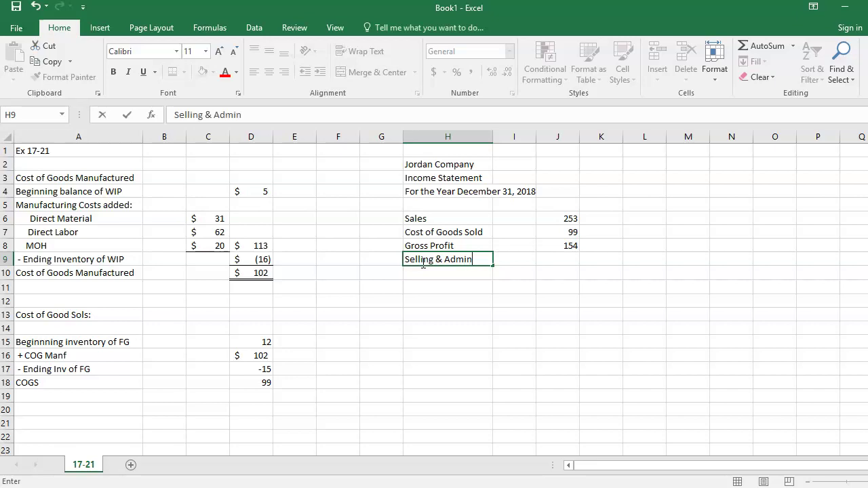
key(Tab)
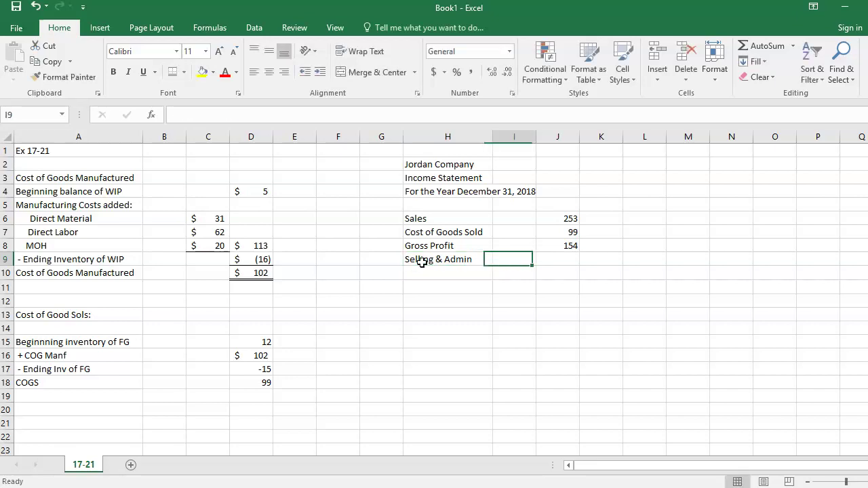
key(Tab)
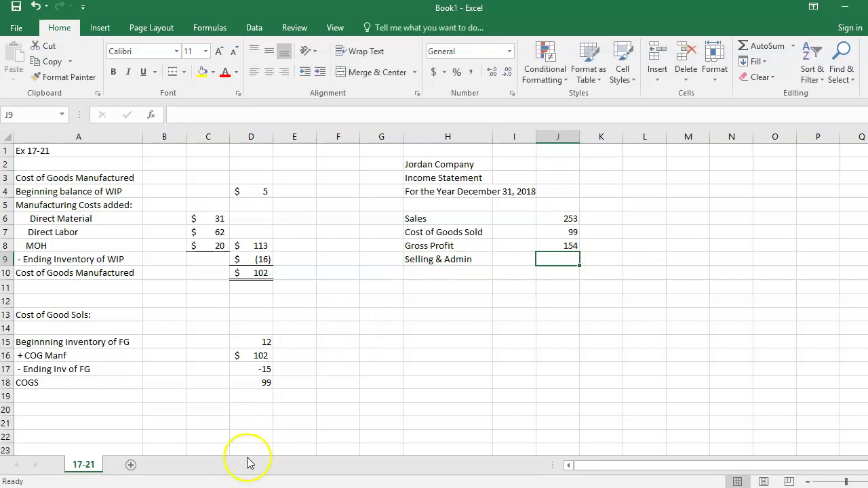
click(217, 487)
click(321, 456)
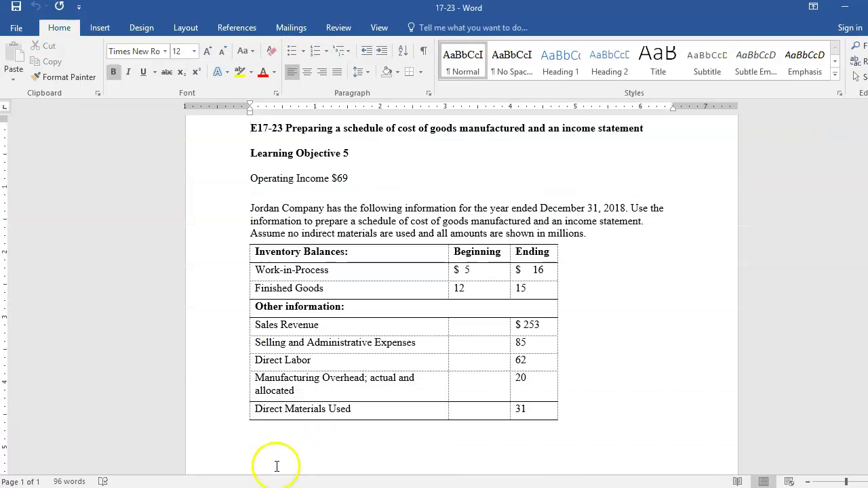
click(258, 487)
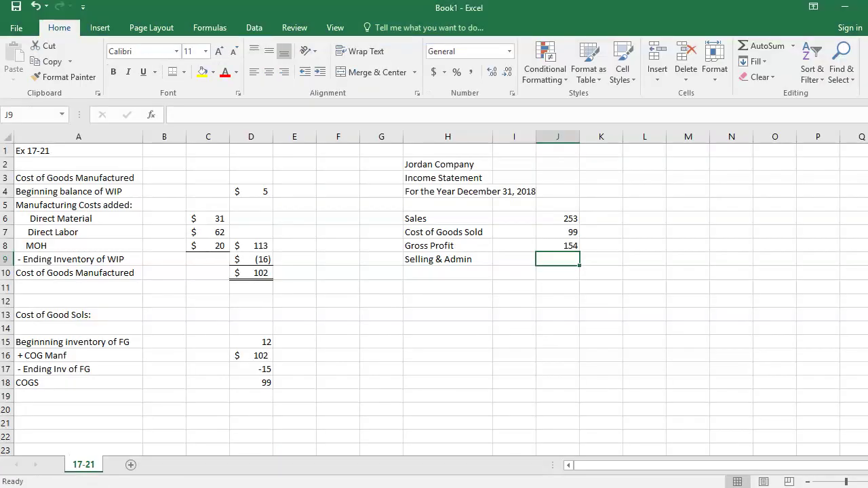
text(85)
key(Return)
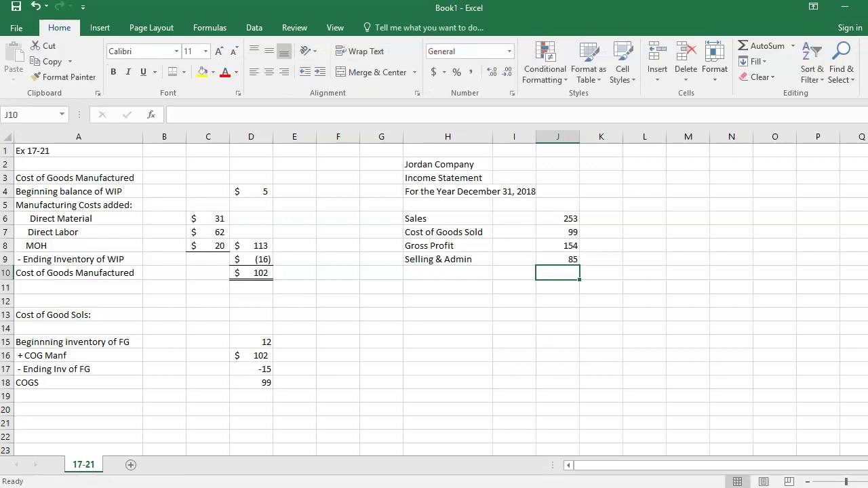
Subtract the Selling & Admin expense from Gross Profit in J10 with the formula =J8-J9
text(=)
key(Up)
key(Up)
text(-)
key(Up)
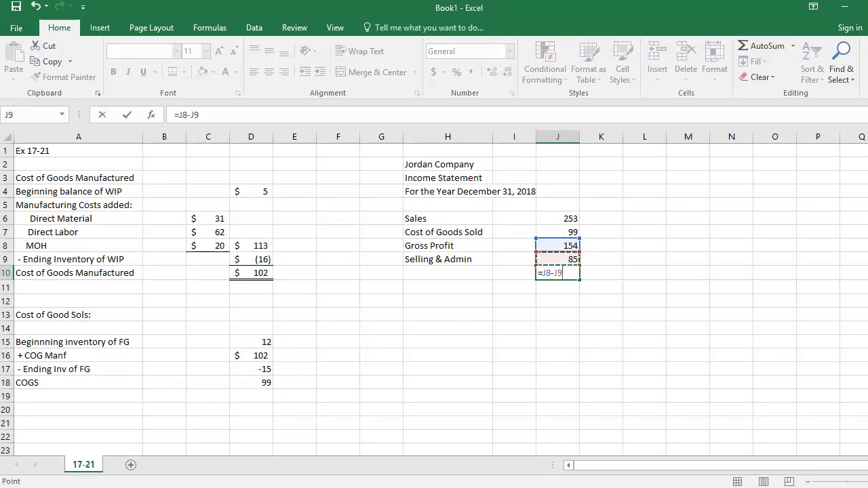
key(Return)
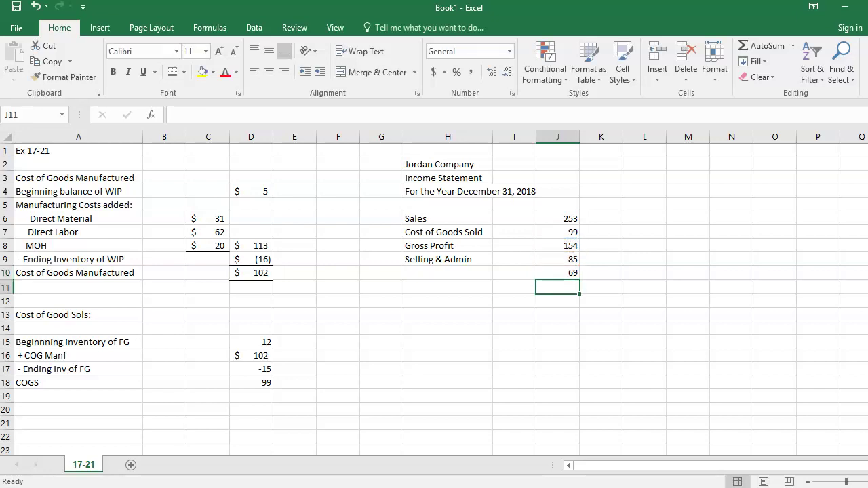
Enter the label "Net Income" in H10
click(436, 274)
text(Net)
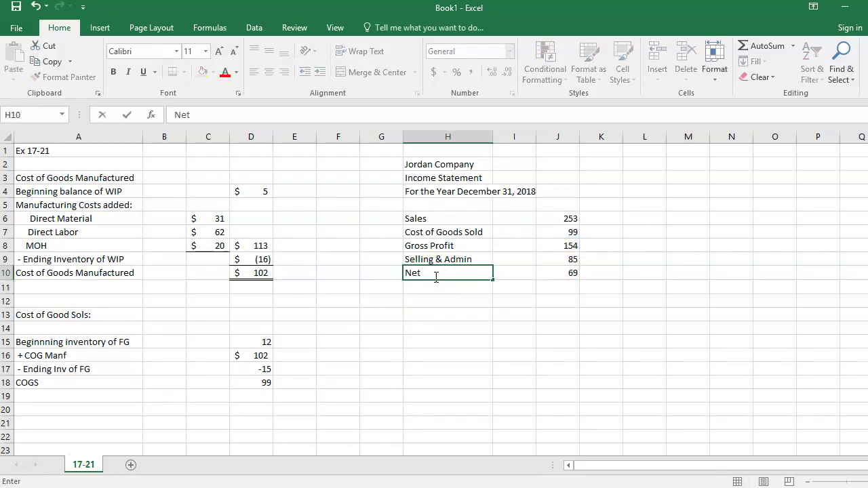
text( Income)
click(562, 274)
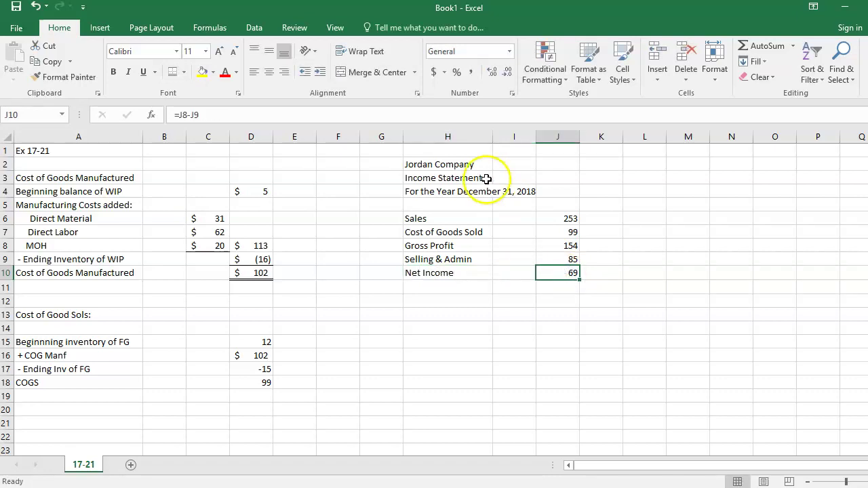
Merge and center the Jordan Company heading across H2:J2
click(434, 166)
drag(434, 166, 557, 166)
click(369, 72)
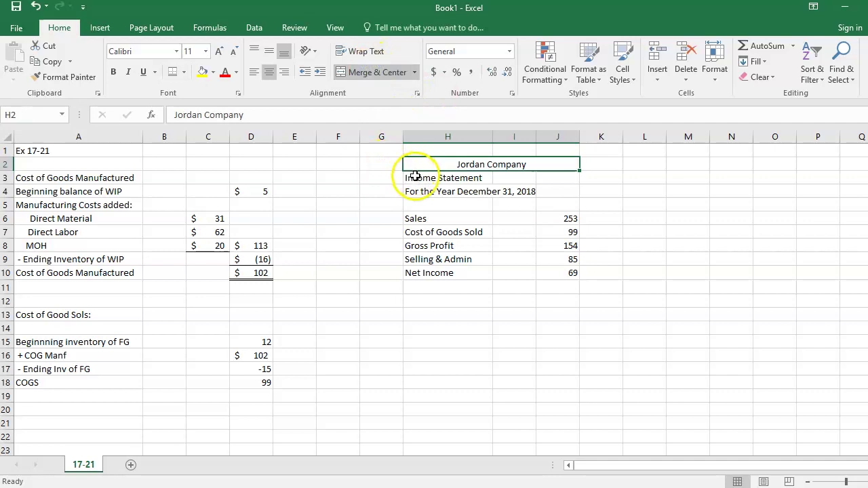
Merge and center the Income Statement title across H3:J3 and the year-end date line across H4:J4
click(412, 175)
drag(501, 175, 550, 182)
click(364, 73)
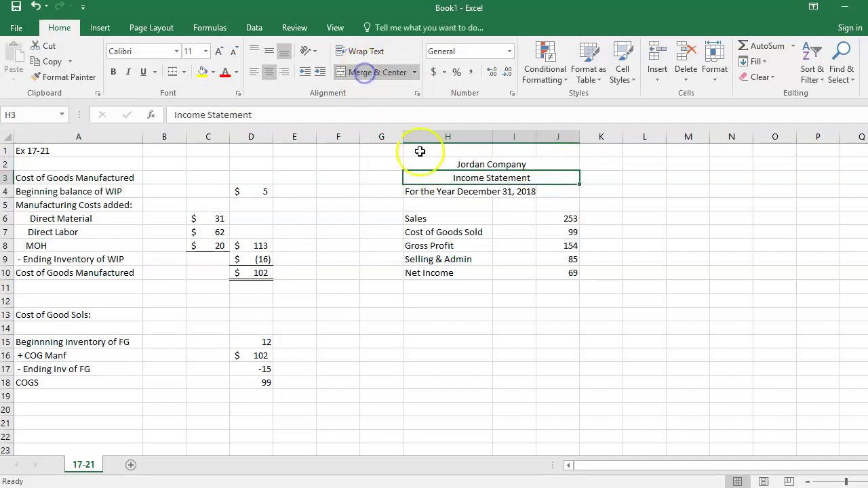
drag(421, 191, 556, 193)
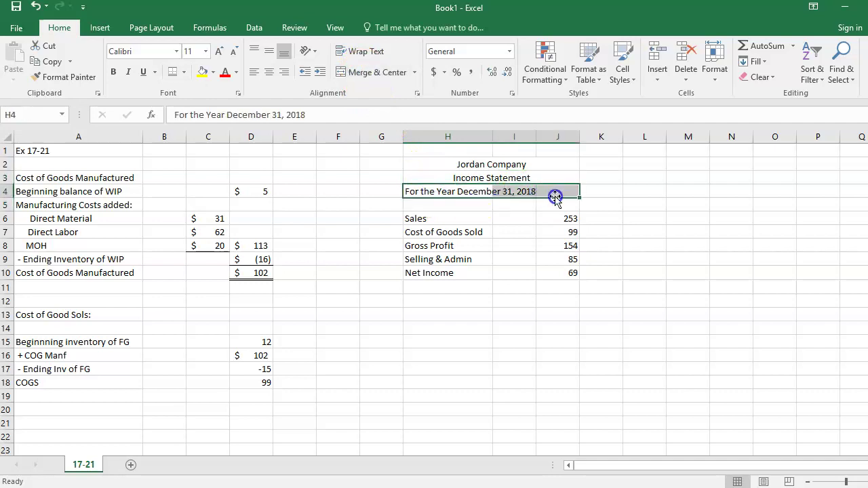
click(383, 74)
Format the income statement amounts in J6:J10 as Accounting with a dollar sign and no decimal places
drag(568, 215, 572, 267)
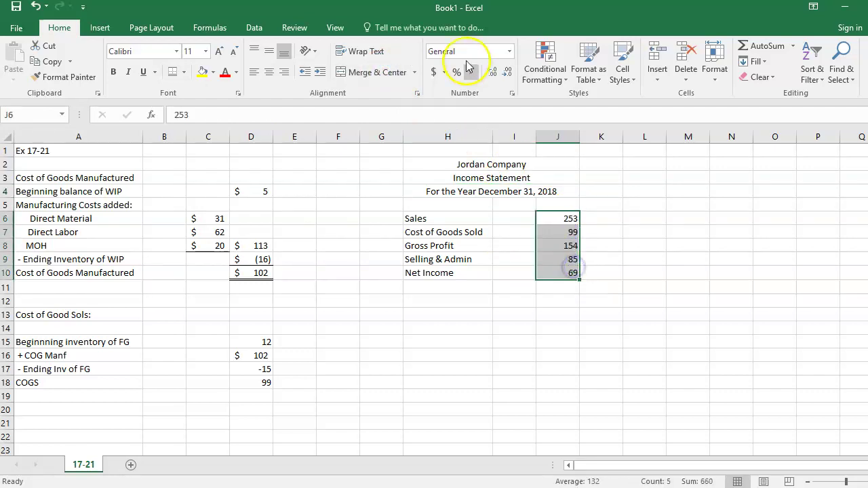
click(433, 72)
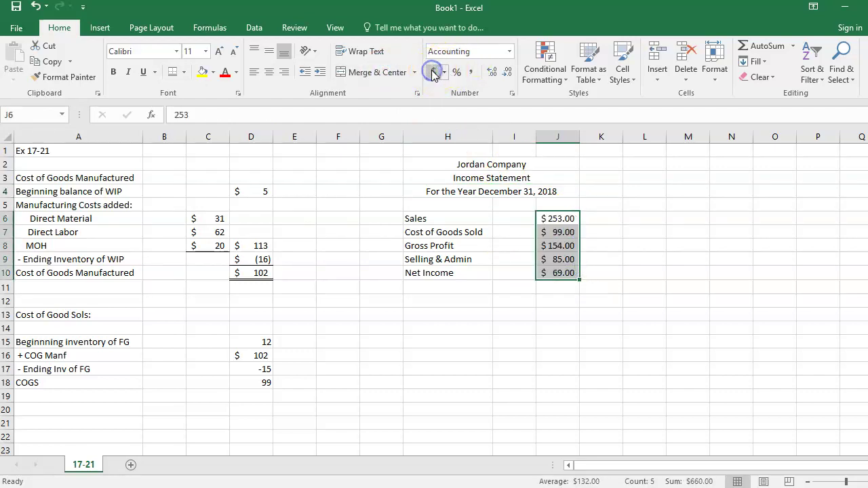
click(507, 74)
click(507, 73)
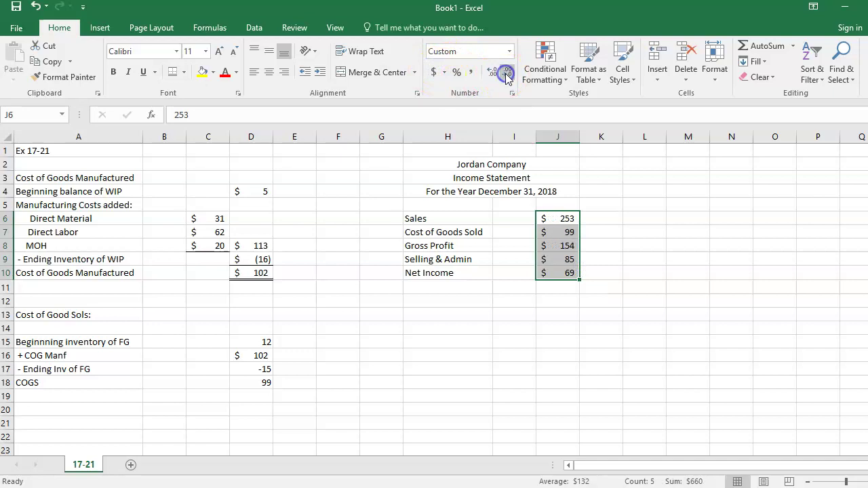
click(513, 288)
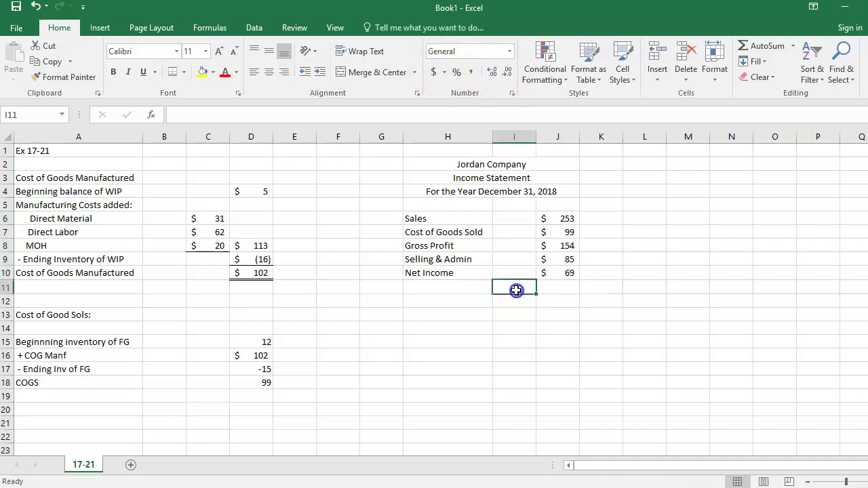
Add a bottom border under Cost of Goods Sold in J7 and a top and double bottom border to Net Income in J10
click(561, 232)
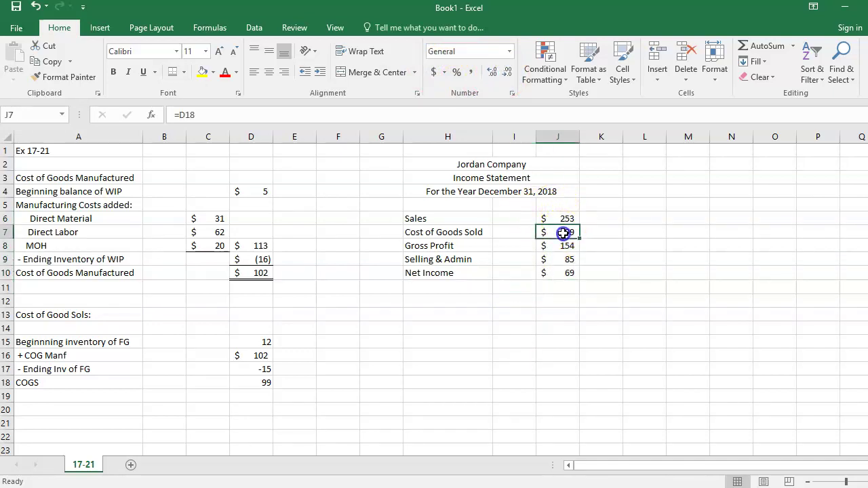
click(183, 72)
click(198, 107)
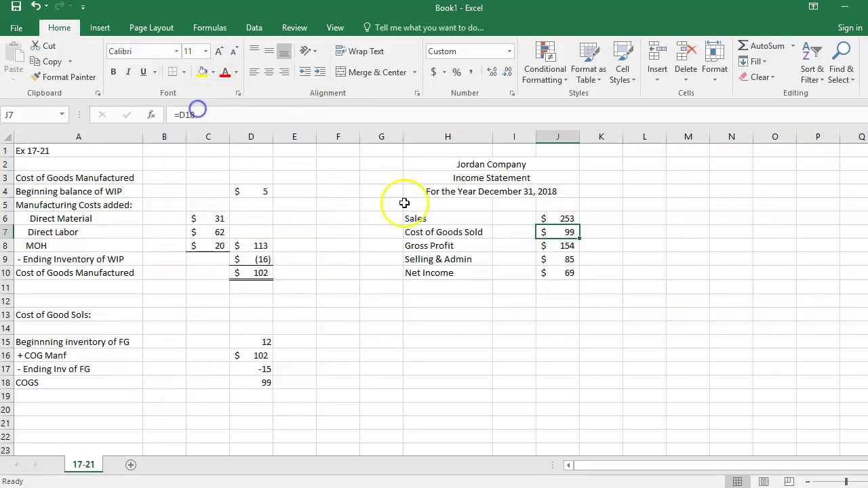
click(556, 273)
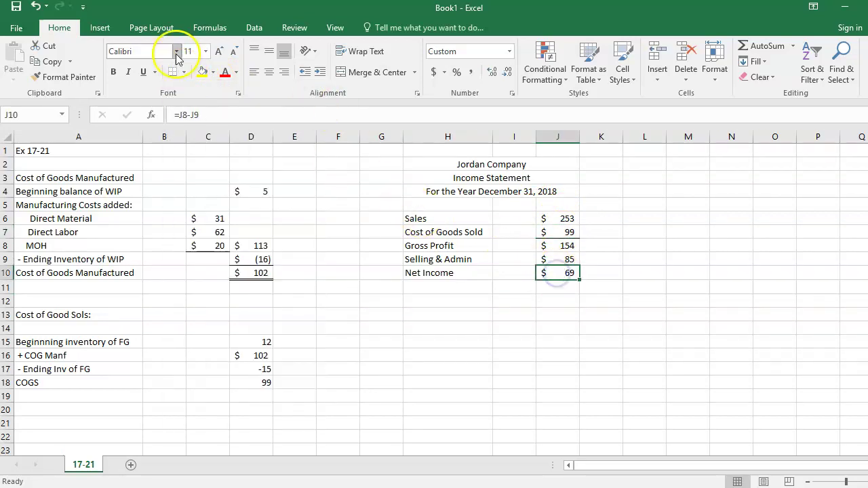
click(183, 72)
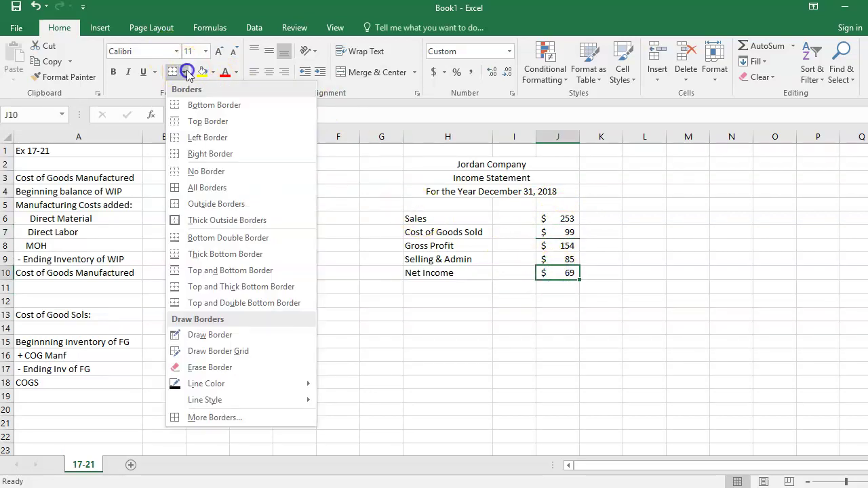
click(218, 303)
click(351, 328)
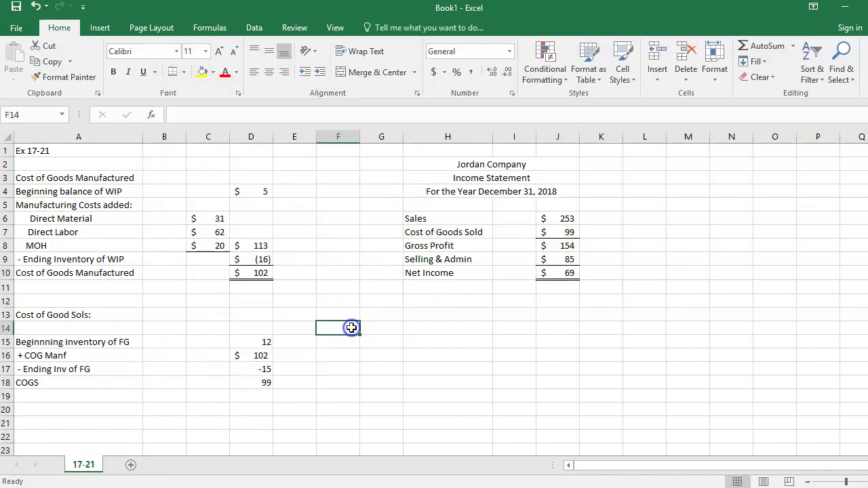
Give the COGS total in D18 a top and double bottom border and format D15:D18 as Accounting without decimals
click(258, 382)
click(174, 73)
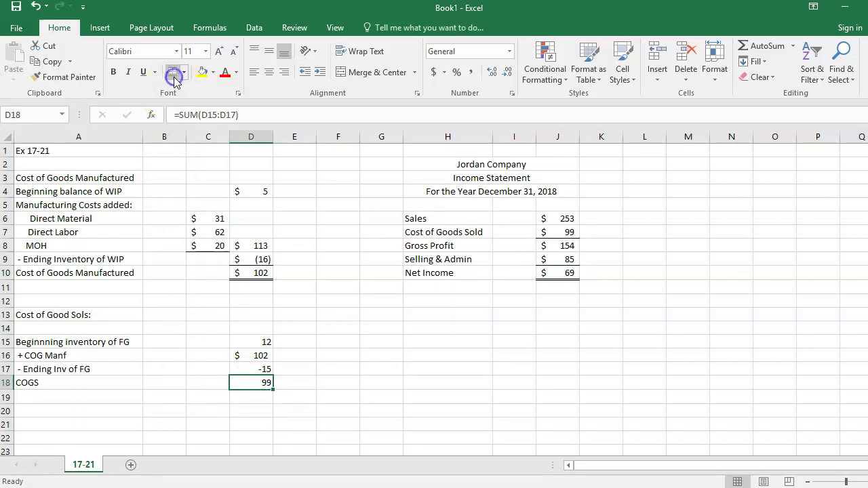
drag(257, 342, 258, 380)
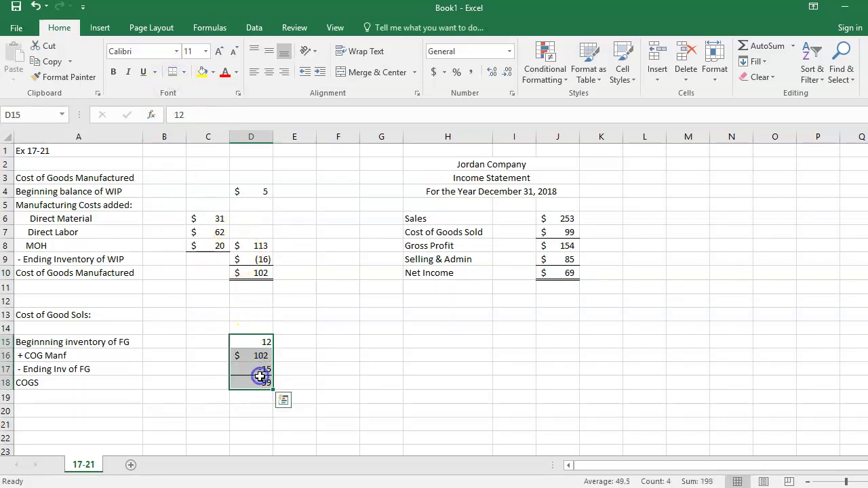
click(434, 71)
click(491, 73)
click(490, 73)
click(399, 327)
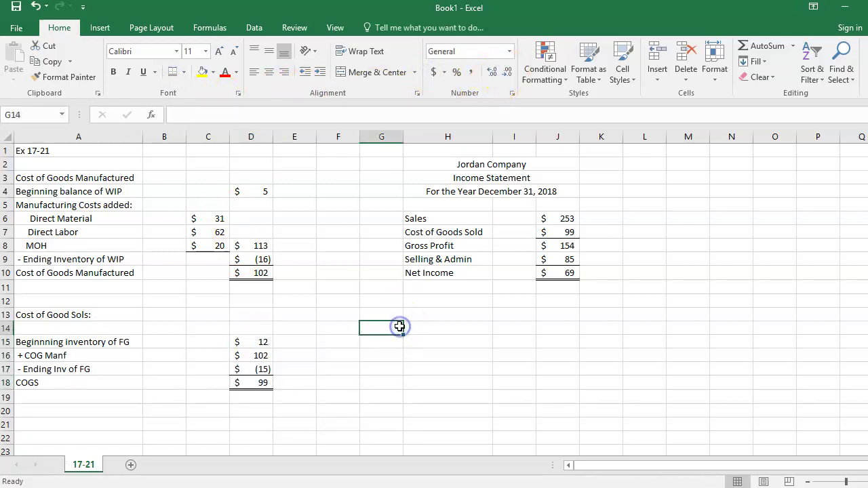
Correct the misspelled heading in A13 to "Cost of Good Sold:"
click(33, 317)
click(237, 114)
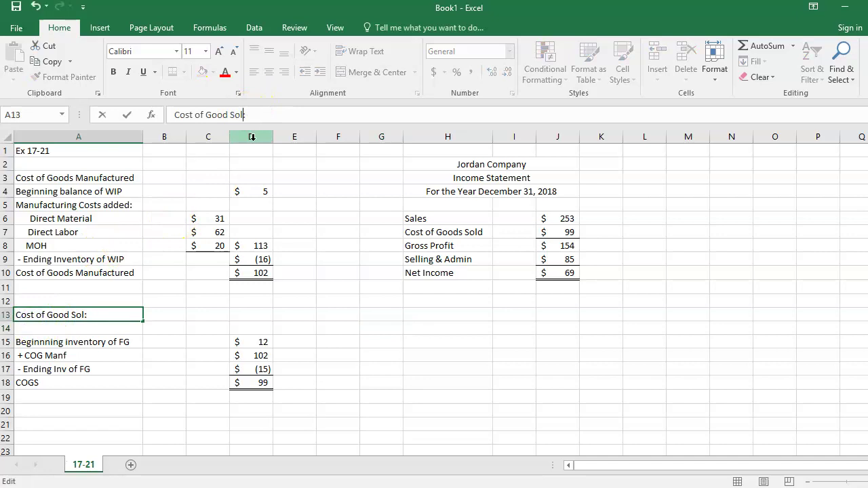
key(Return)
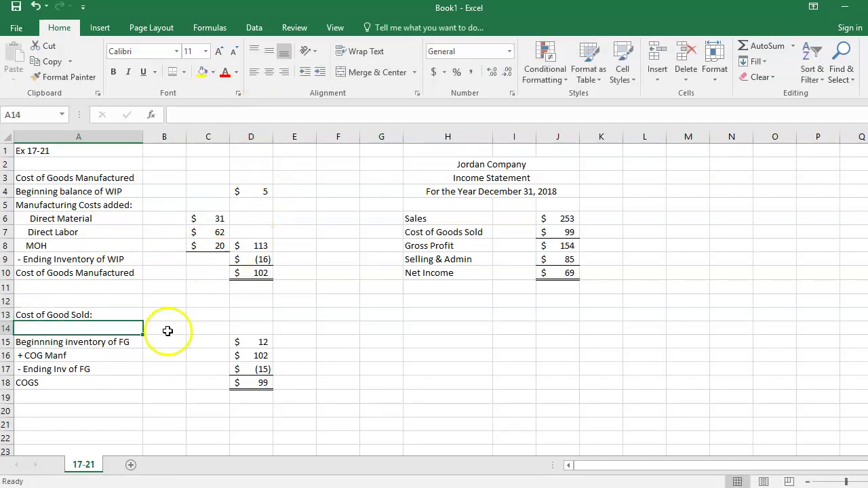
Add a new worksheet after 17-21 and name it 19-17
click(130, 464)
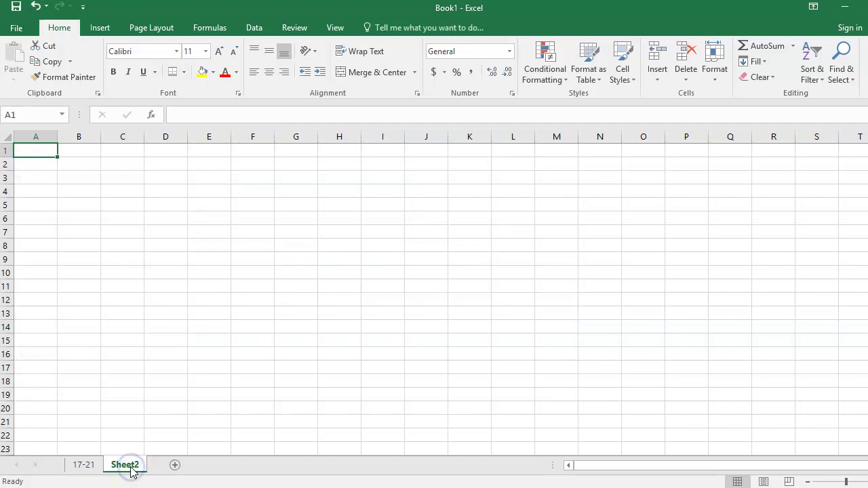
double_click(130, 463)
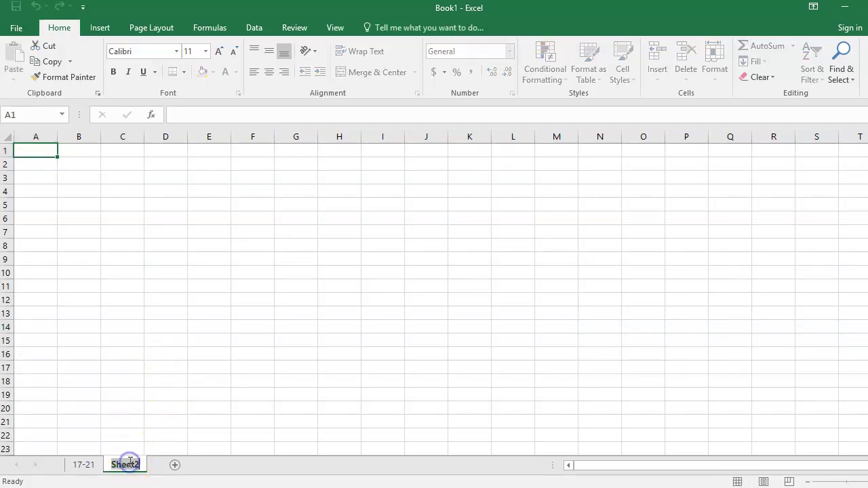
text(19-1)
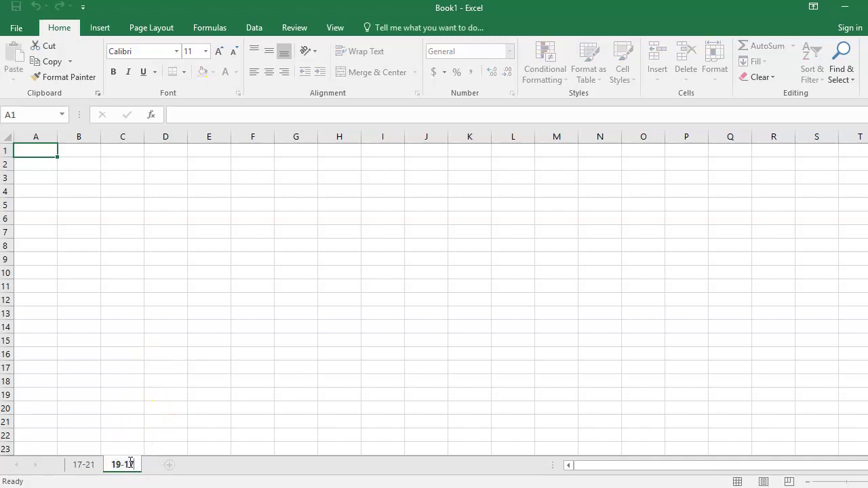
key(Return)
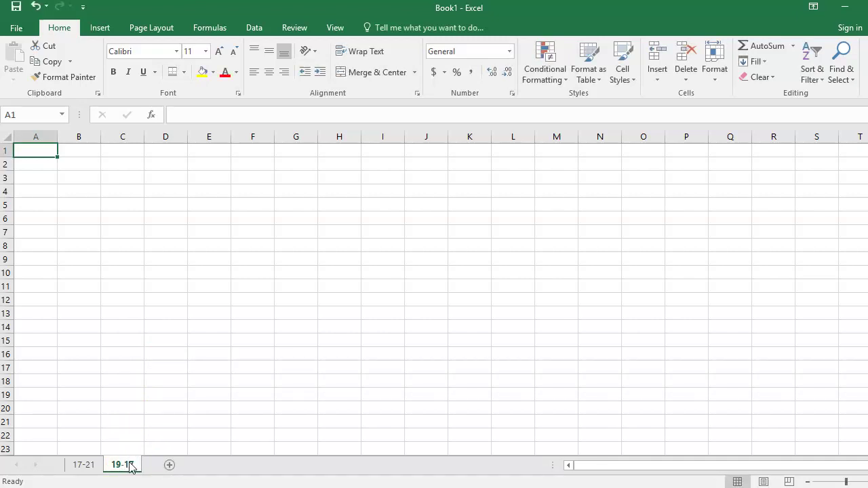
Add another worksheet after 19-17 and enter 20-19 in its cell A1
click(169, 465)
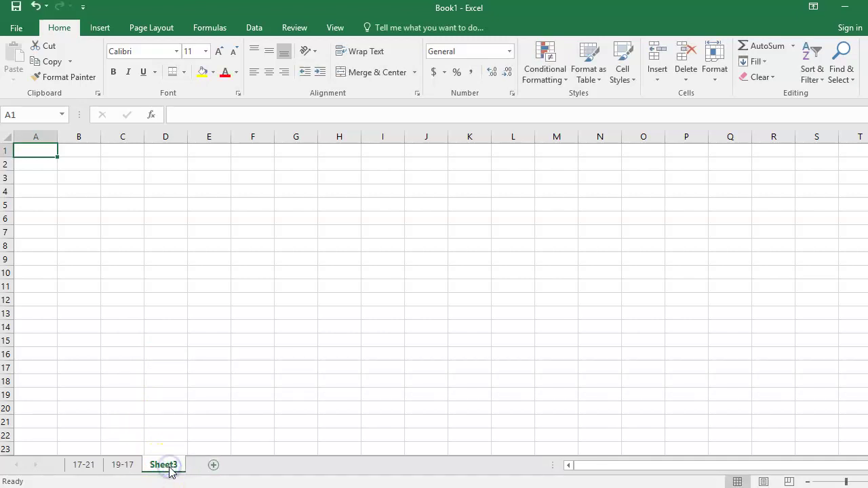
text(20-)
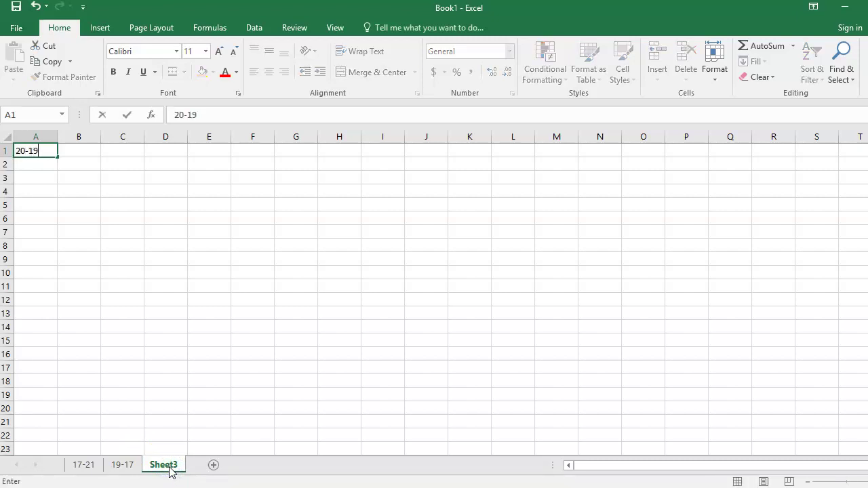
text(19)
Rename the third worksheet as 20-39
click(170, 467)
double_click(170, 465)
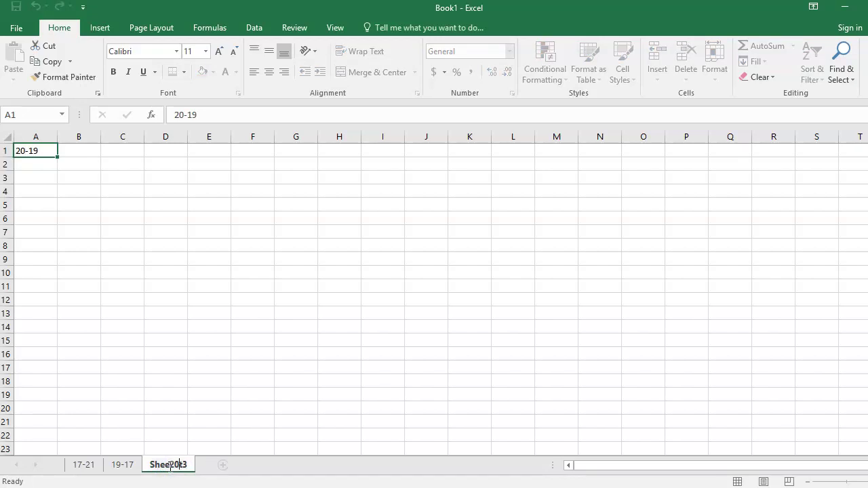
key(BackSpace)
key(BackSpace)
key(BackSpace)
key(BackSpace)
key(BackSpace)
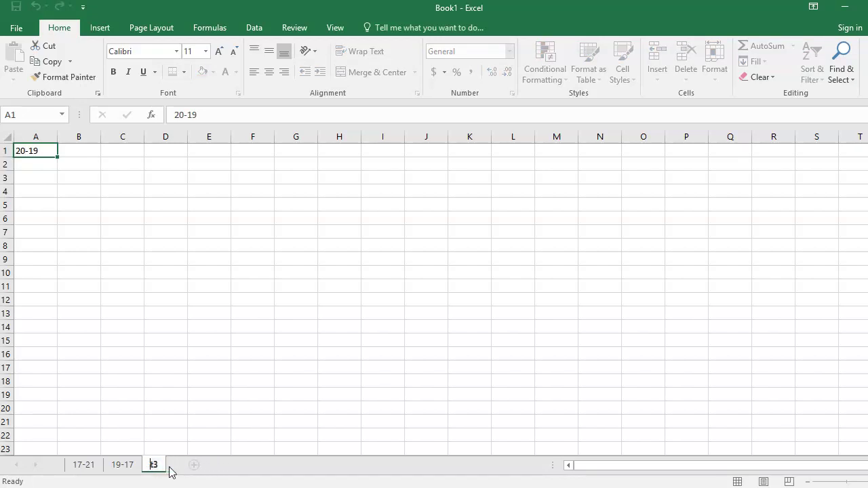
text(20)
key(Return)
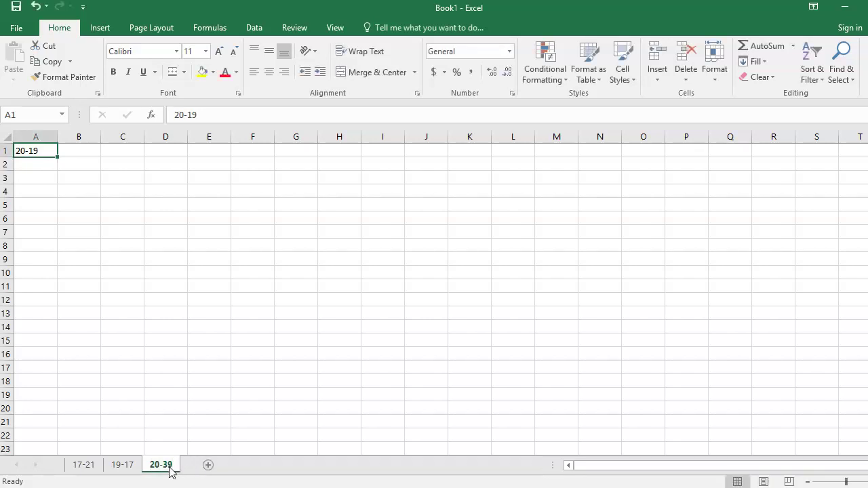
Add a fourth worksheet and name it "22-23, 22-24"
click(209, 464)
double_click(208, 464)
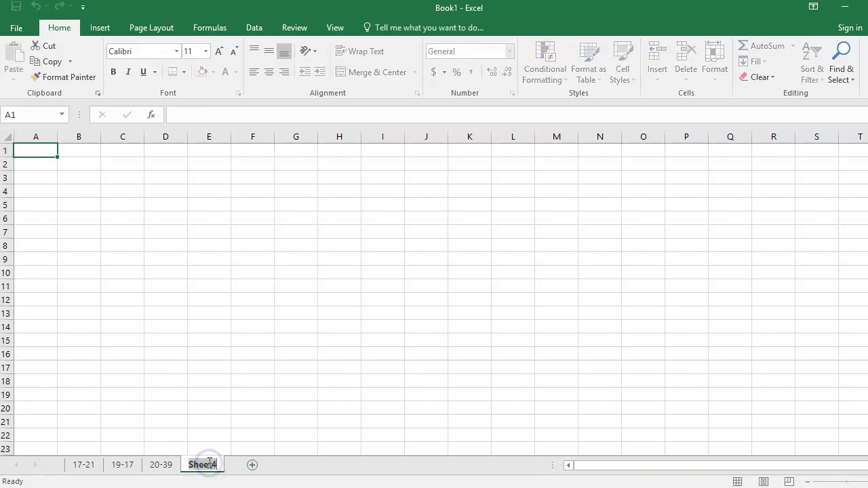
text(22-23)
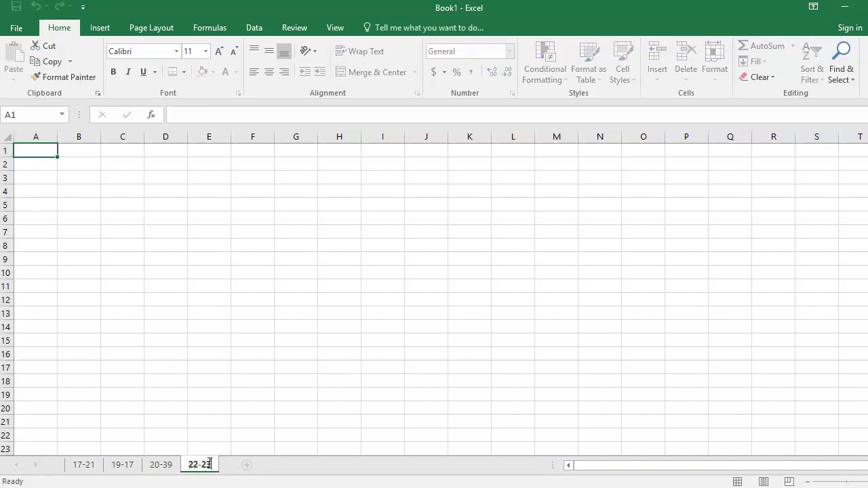
text(, 22-24)
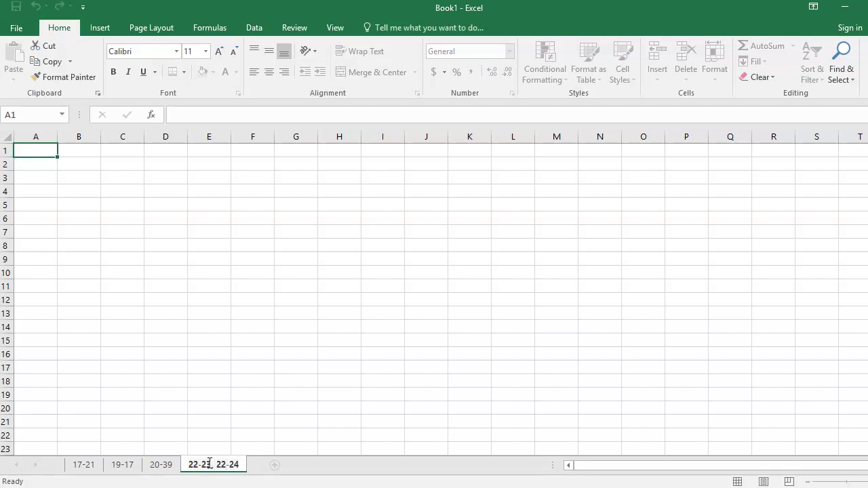
key(Return)
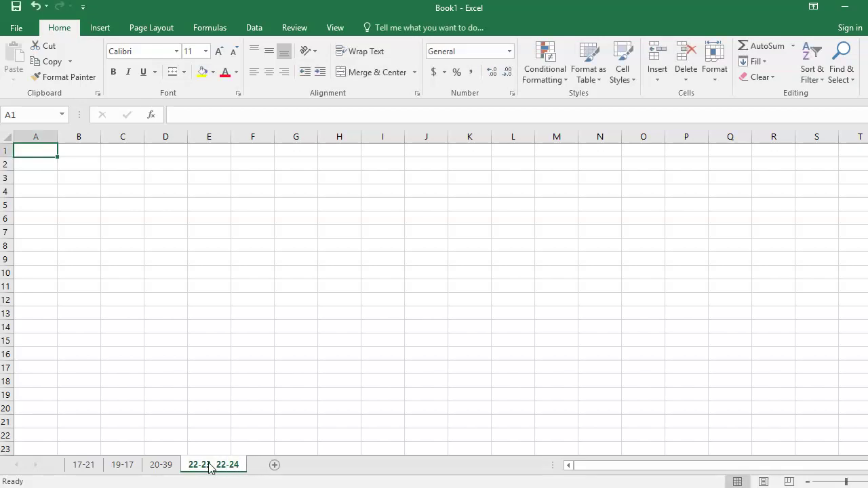
Add a fifth worksheet and name it 23-17
click(276, 465)
double_click(276, 465)
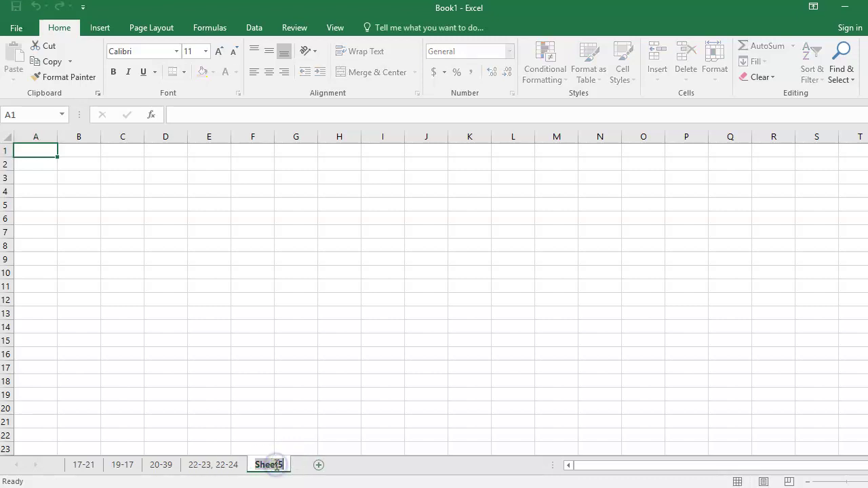
text(23-17)
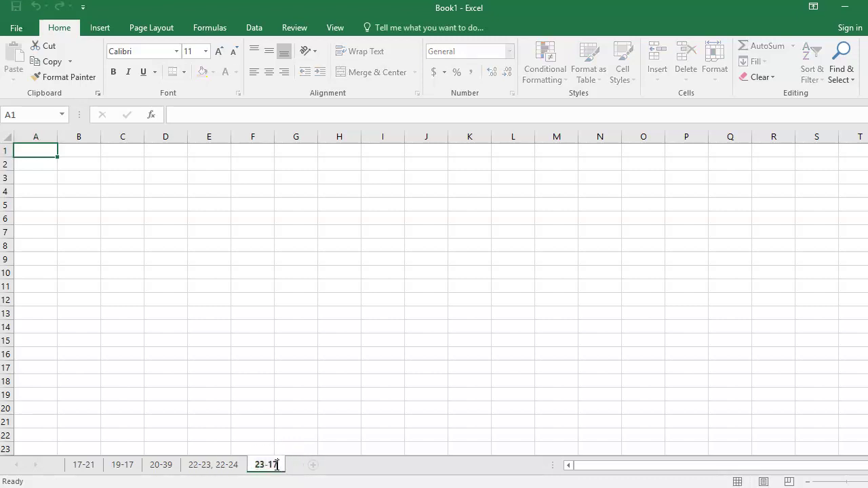
key(Return)
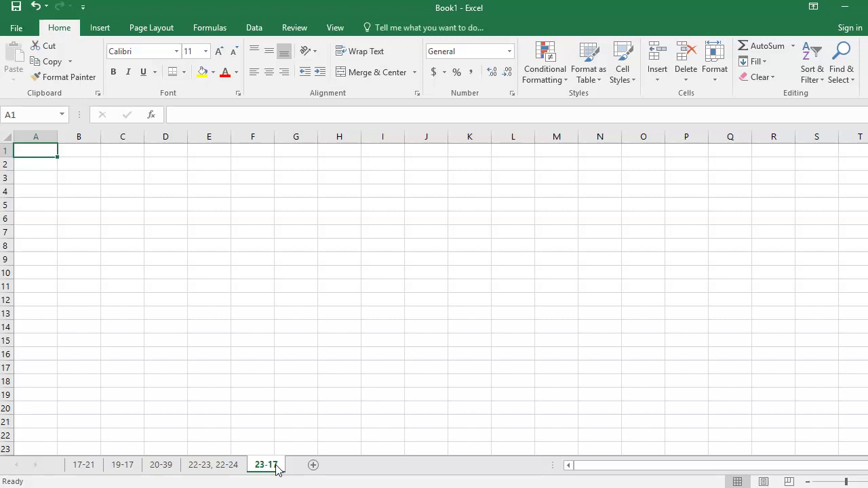
Return to the 17-21 worksheet and inspect the formulas for Cost of Goods Manufactured in D10 and Gross Profit in J8
click(85, 466)
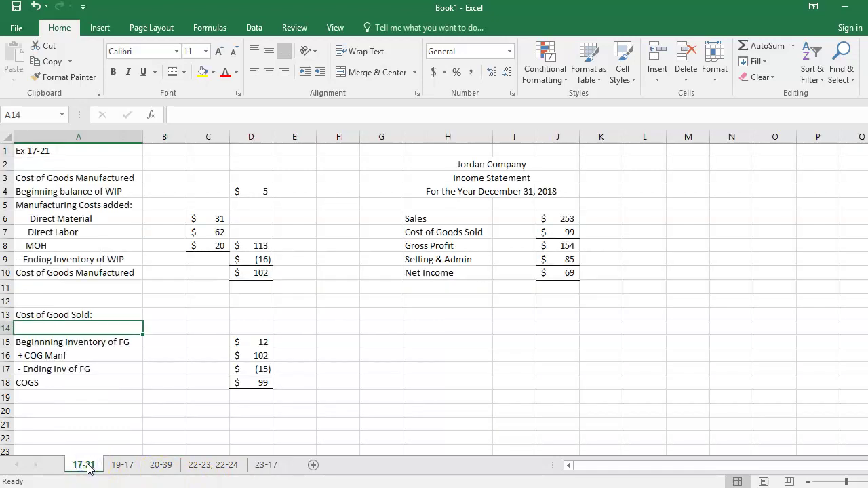
click(253, 275)
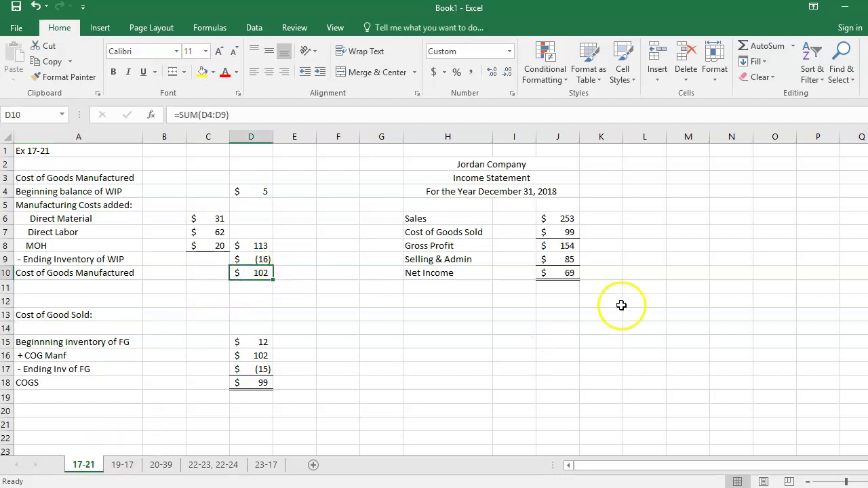
click(568, 246)
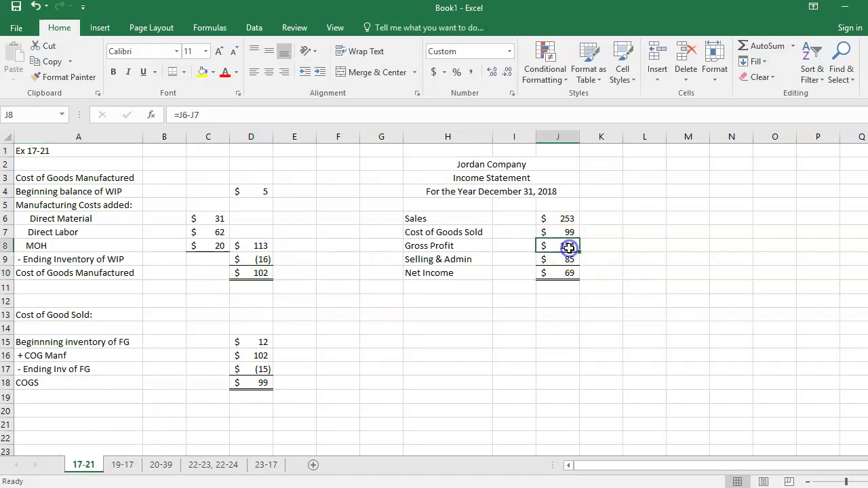